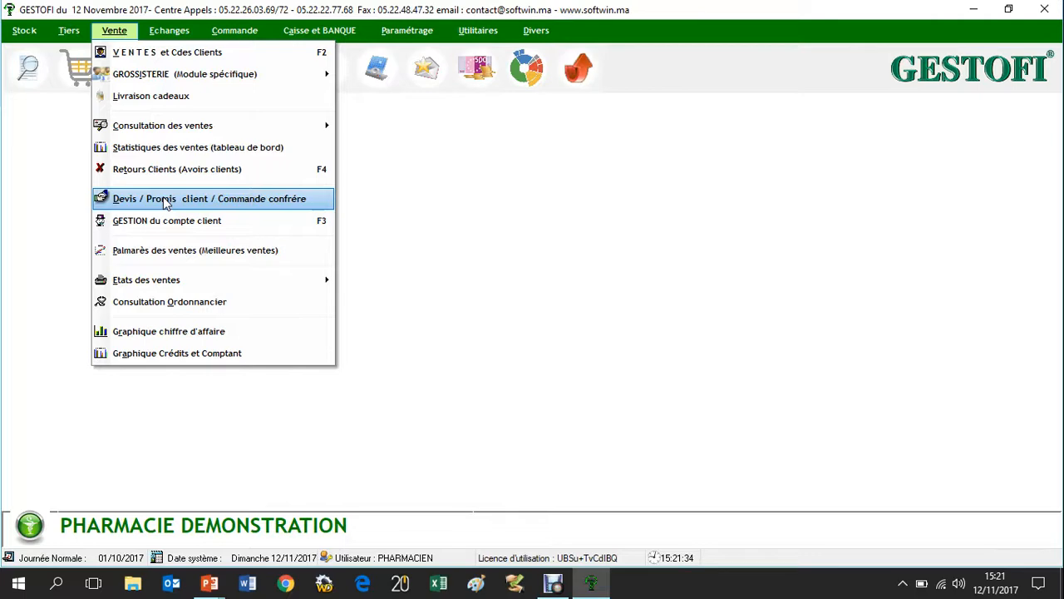
Step: Open the Devis / Promis client / Commande confrère entry and add ACENLAND-P 100/500MG CPR B/10 to the current operation
{"action": "left_click", "coordinate": [167, 203]}
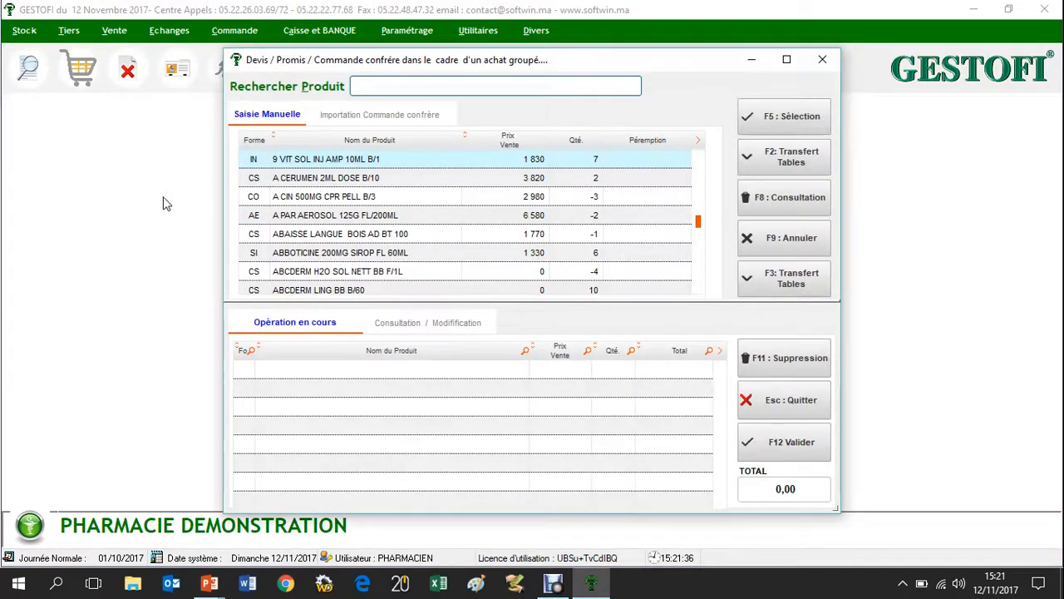
{"action": "scroll", "coordinate": [370, 189], "scroll_direction": "down", "scroll_amount": 10}
{"action": "left_click", "coordinate": [368, 200]}
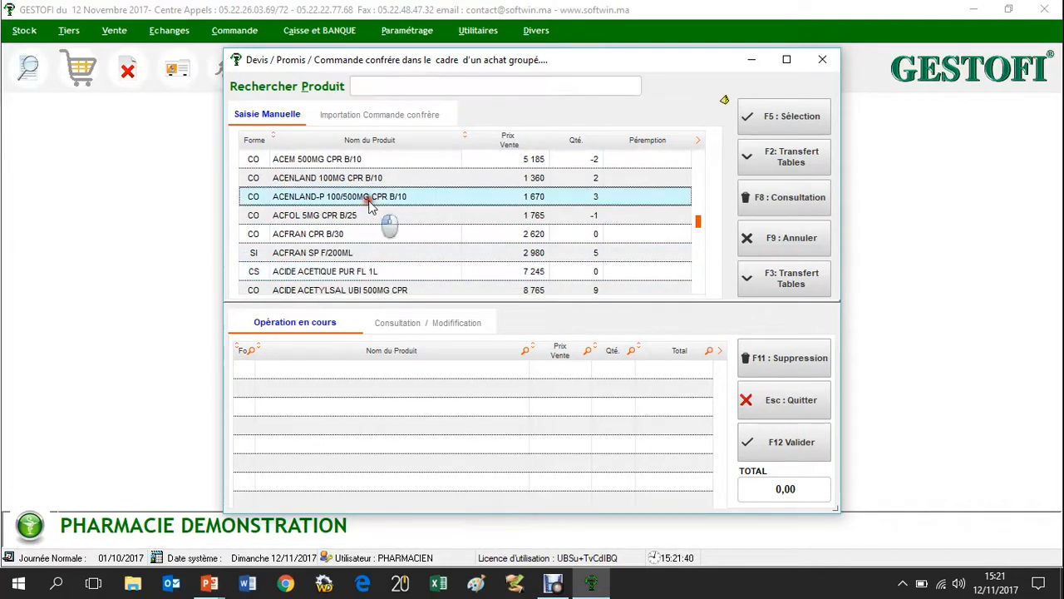
{"action": "double_click", "coordinate": [368, 200]}
Step: Add ZADITEN 1MG GEL B/4X15, ZADITEN1MG/5ML SOL BUV FV150ML and ZESTRIL 5MG CPR B/28 to the current operation
{"action": "type", "text": "ZA"}
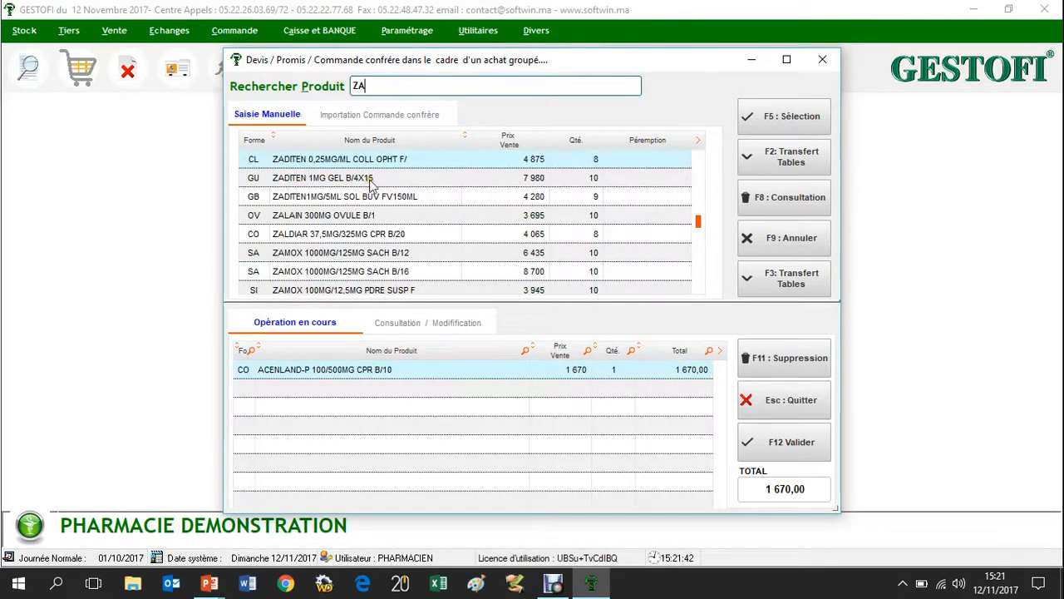
{"action": "double_click", "coordinate": [374, 181]}
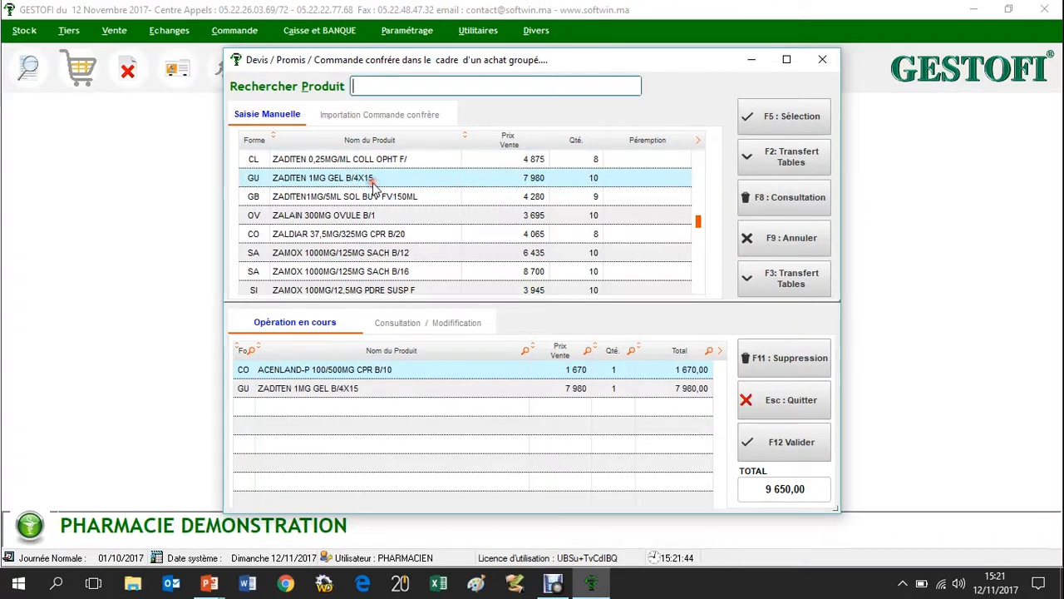
{"action": "double_click", "coordinate": [364, 197]}
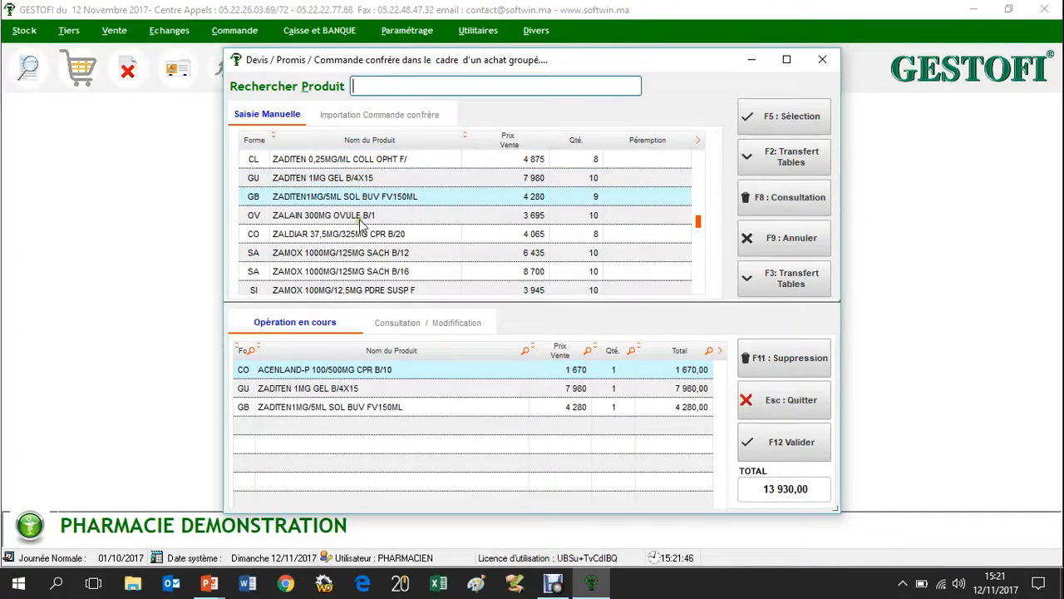
{"action": "type", "text": "ZER"}
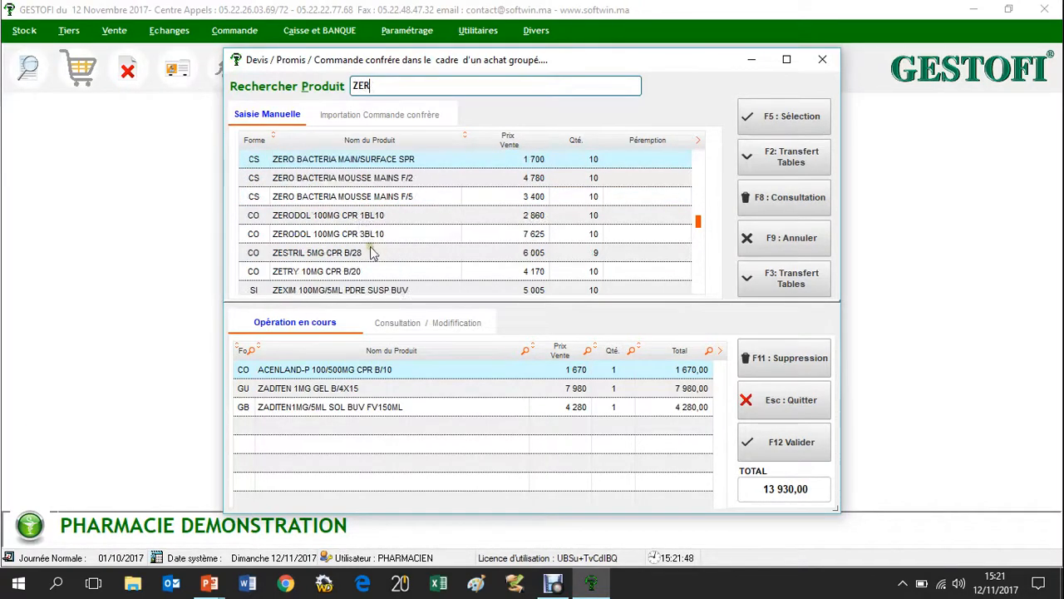
{"action": "double_click", "coordinate": [369, 252]}
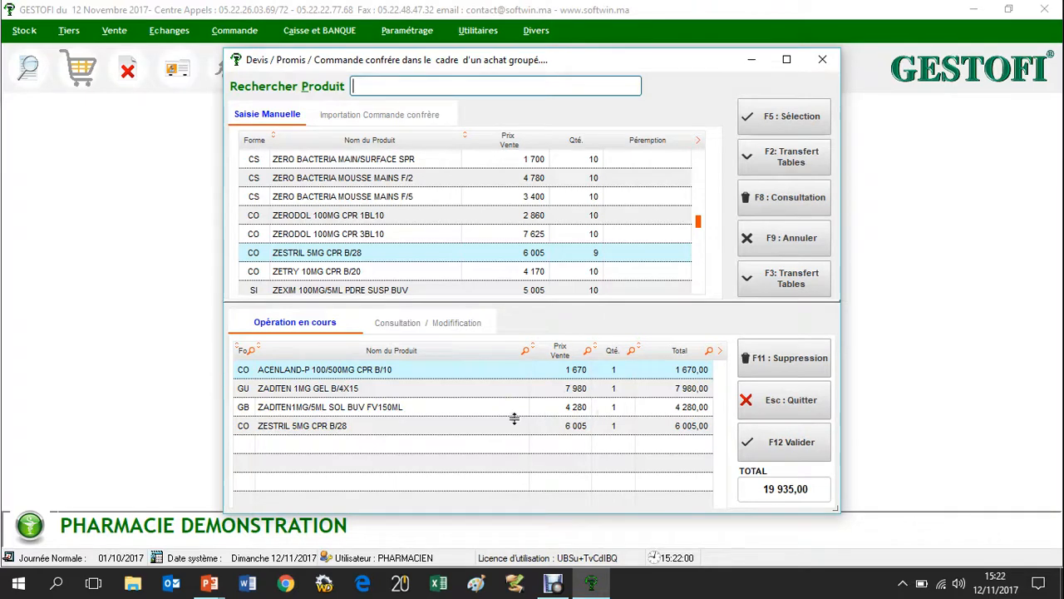
Step: Validate the operation as a DEVIS for the fourth client in the client list and confirm the validation
{"action": "left_click", "coordinate": [768, 447]}
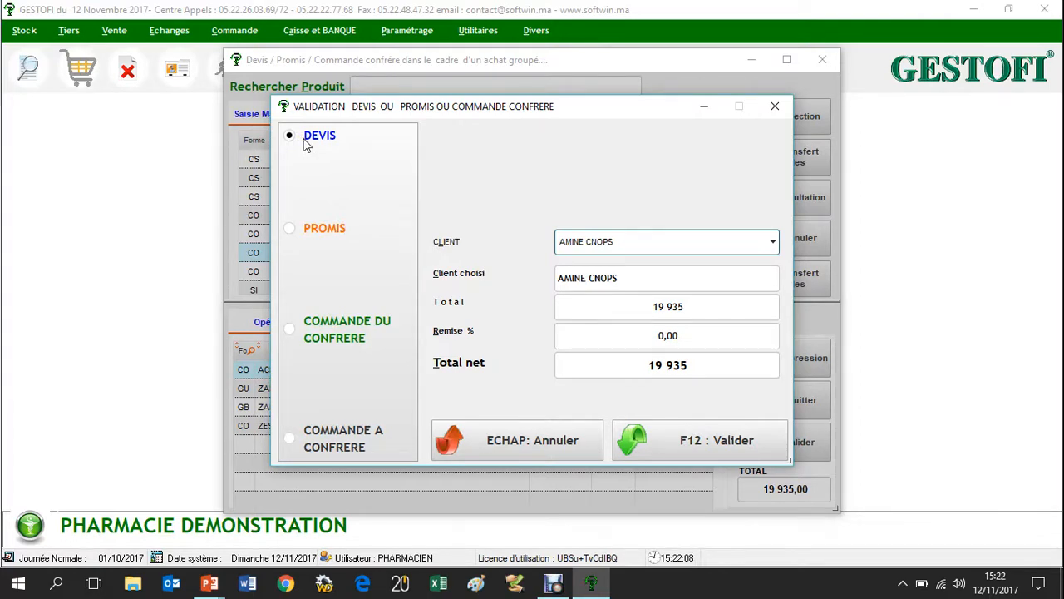
{"action": "left_click", "coordinate": [587, 252]}
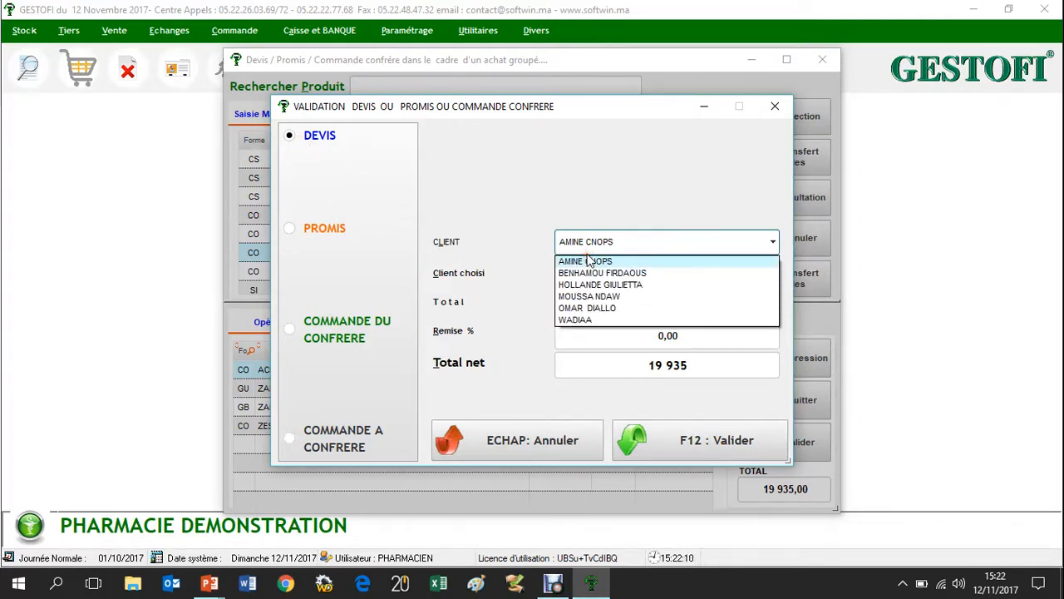
{"action": "left_click", "coordinate": [592, 297]}
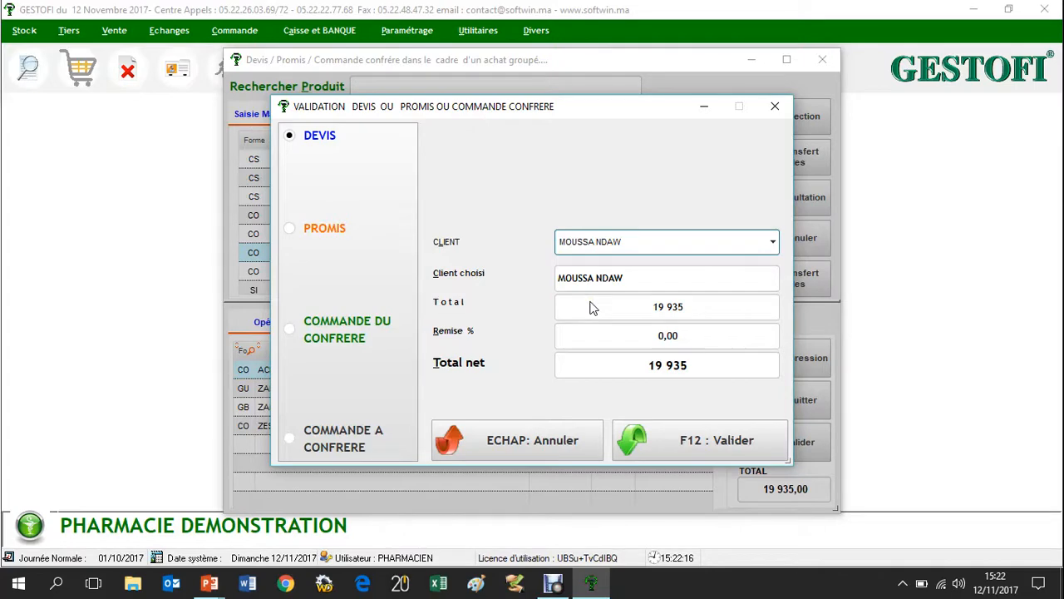
{"action": "left_click", "coordinate": [730, 444]}
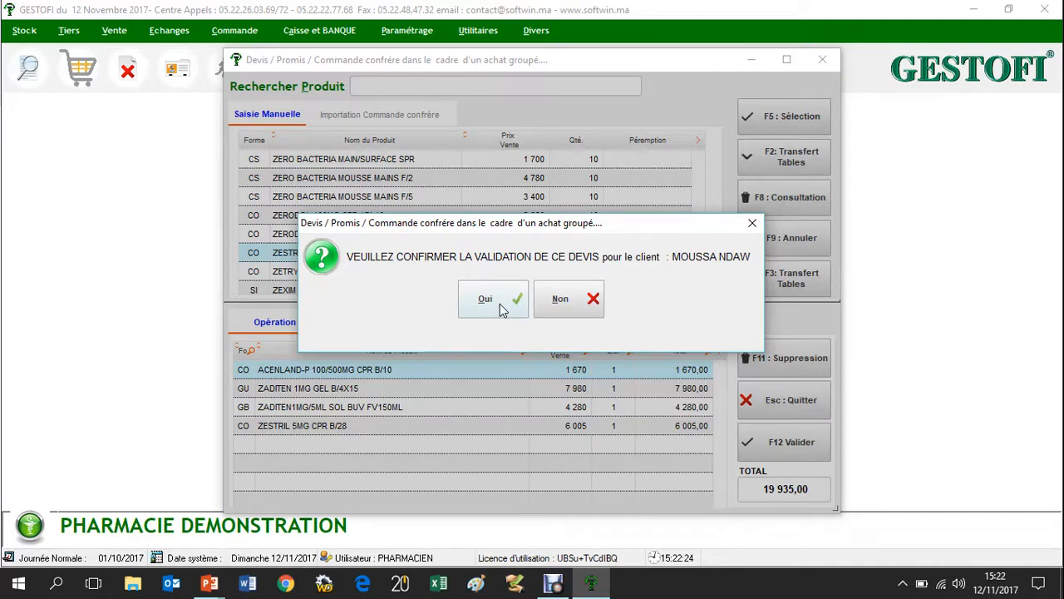
{"action": "left_click", "coordinate": [500, 306]}
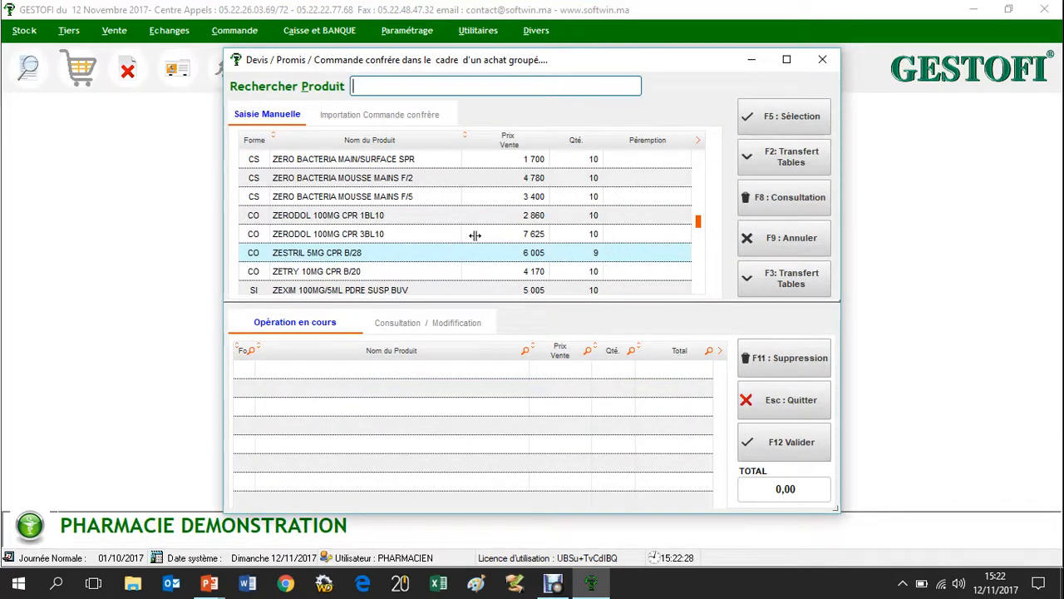
Step: Consult the recorded quotes and examine their lines by client, quote number and product
{"action": "left_click", "coordinate": [758, 199]}
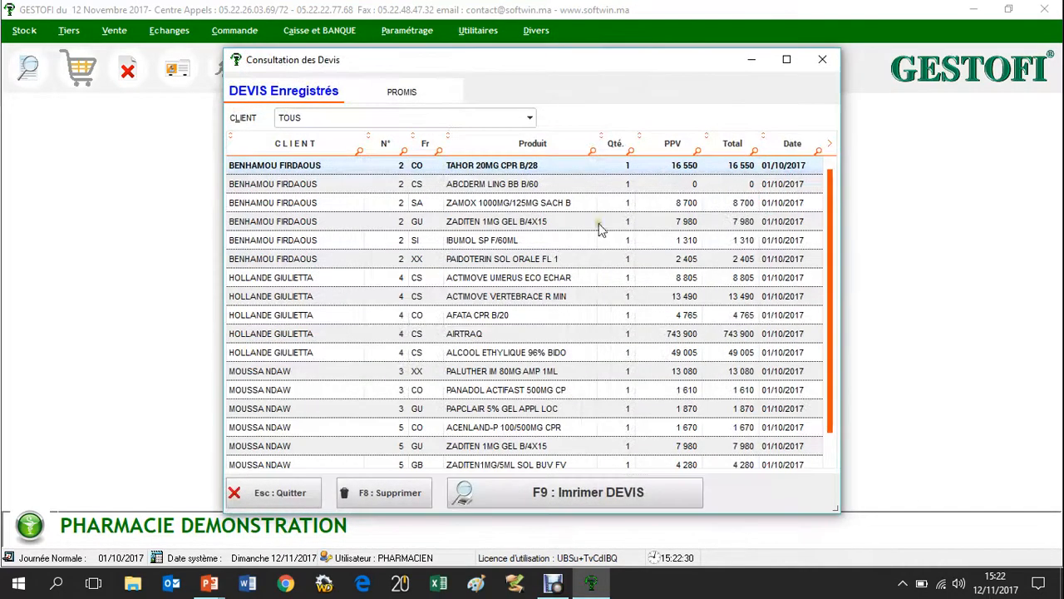
{"action": "scroll", "coordinate": [511, 260], "scroll_direction": "down", "scroll_amount": 1}
{"action": "left_click", "coordinate": [476, 404]}
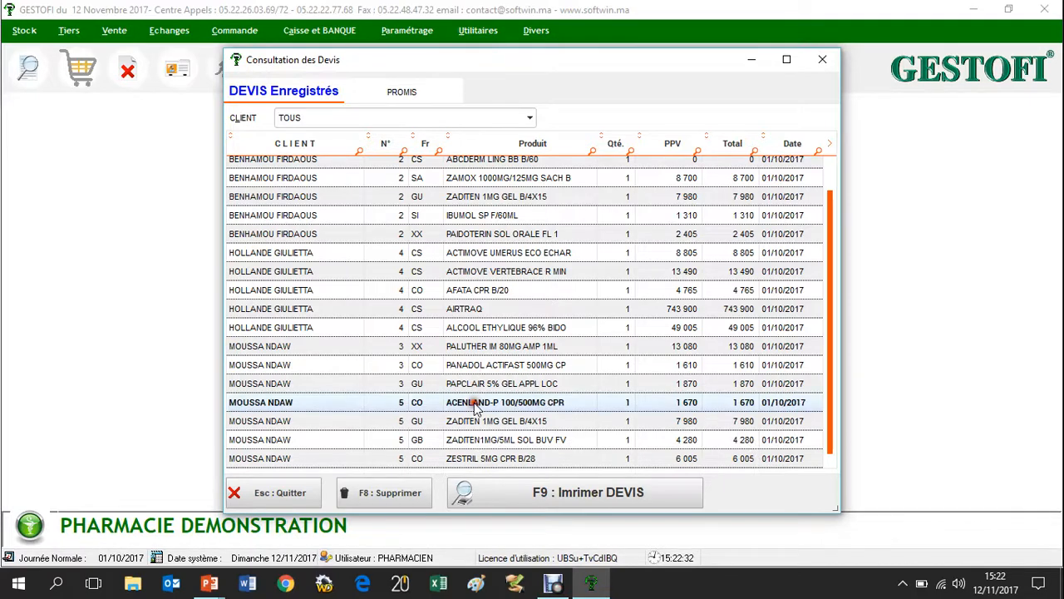
{"action": "left_click", "coordinate": [476, 441]}
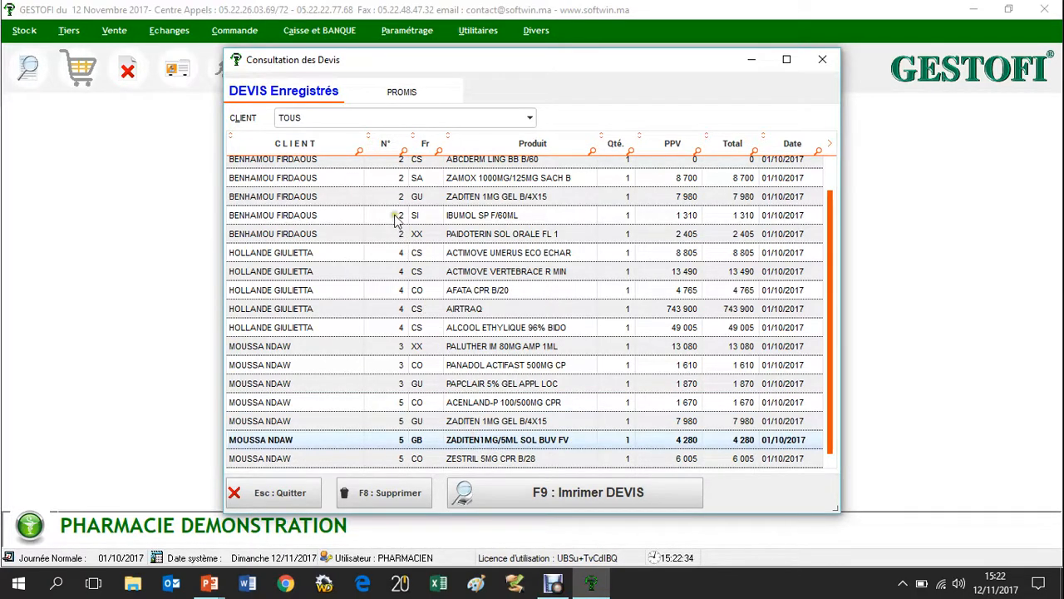
{"action": "left_click", "coordinate": [387, 178]}
{"action": "left_click", "coordinate": [385, 308]}
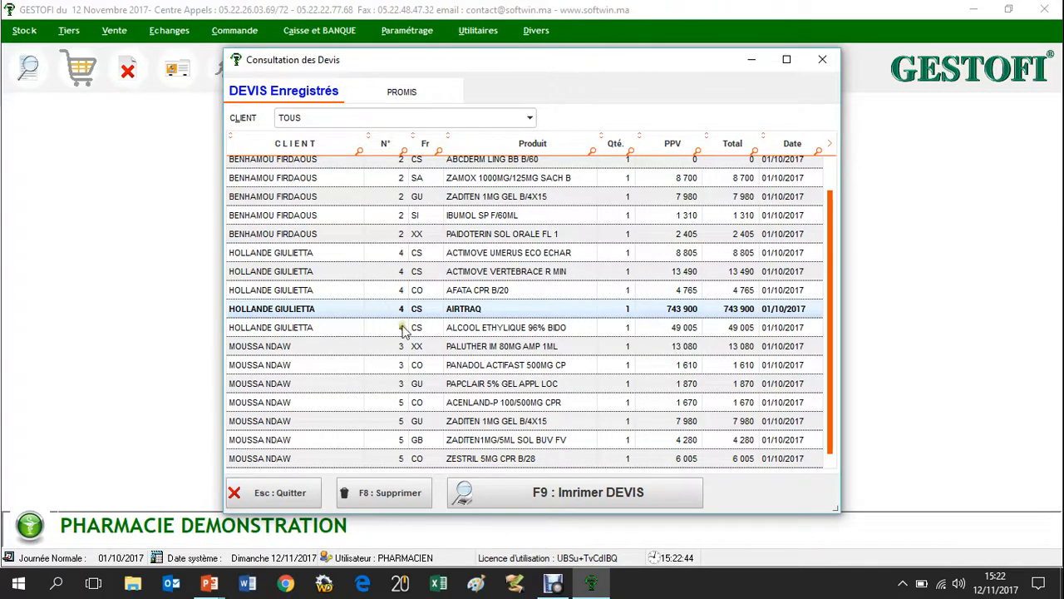
{"action": "left_click", "coordinate": [378, 439]}
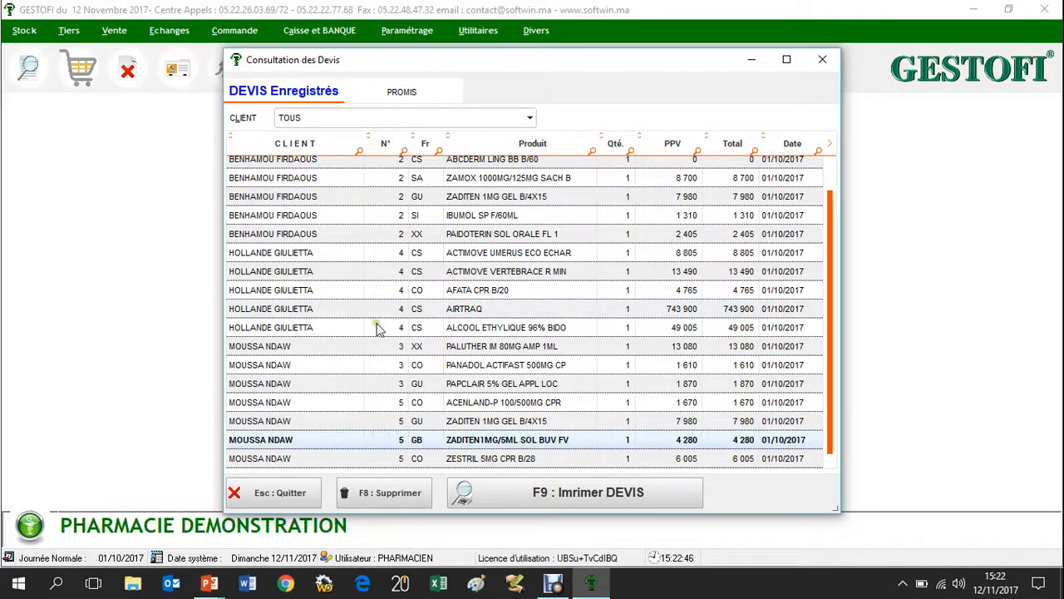
Step: Select a line of quote number 4 and generate the quote's print preview
{"action": "left_click", "coordinate": [378, 271]}
{"action": "left_click", "coordinate": [556, 489]}
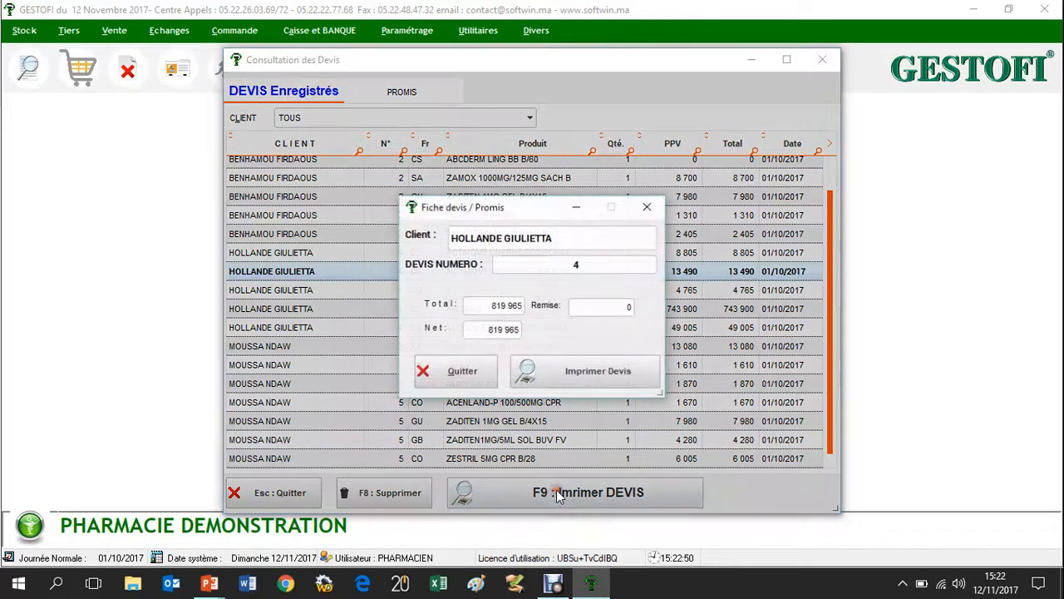
{"action": "left_click", "coordinate": [576, 380]}
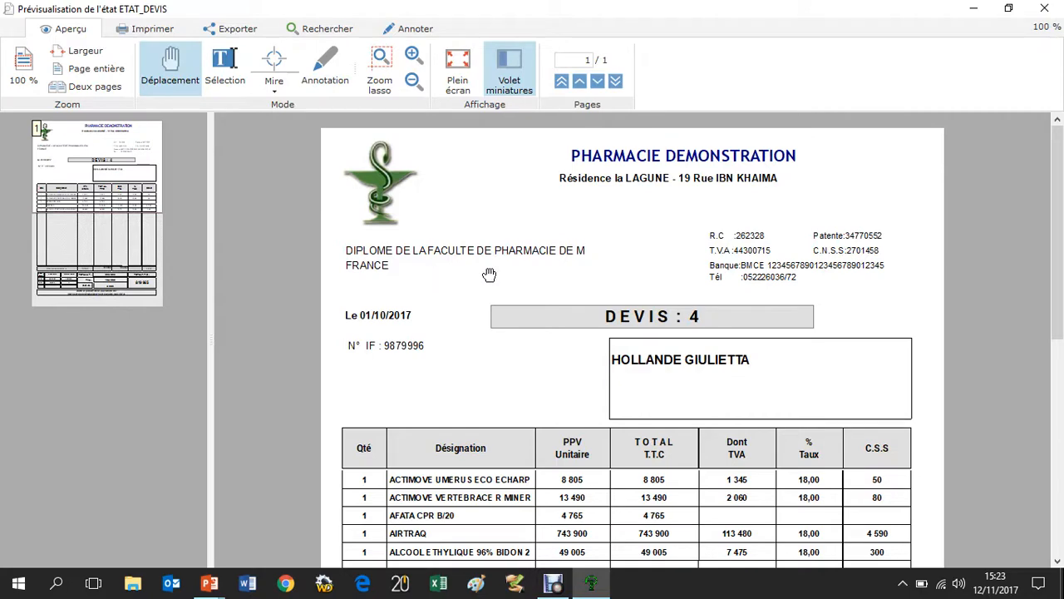
Step: Examine the previewed quote's product lines, TVA and C.S.S columns and totals, and close the preview
{"action": "scroll", "coordinate": [460, 281], "scroll_direction": "down", "scroll_amount": 1}
{"action": "scroll", "coordinate": [460, 281], "scroll_direction": "down", "scroll_amount": 10}
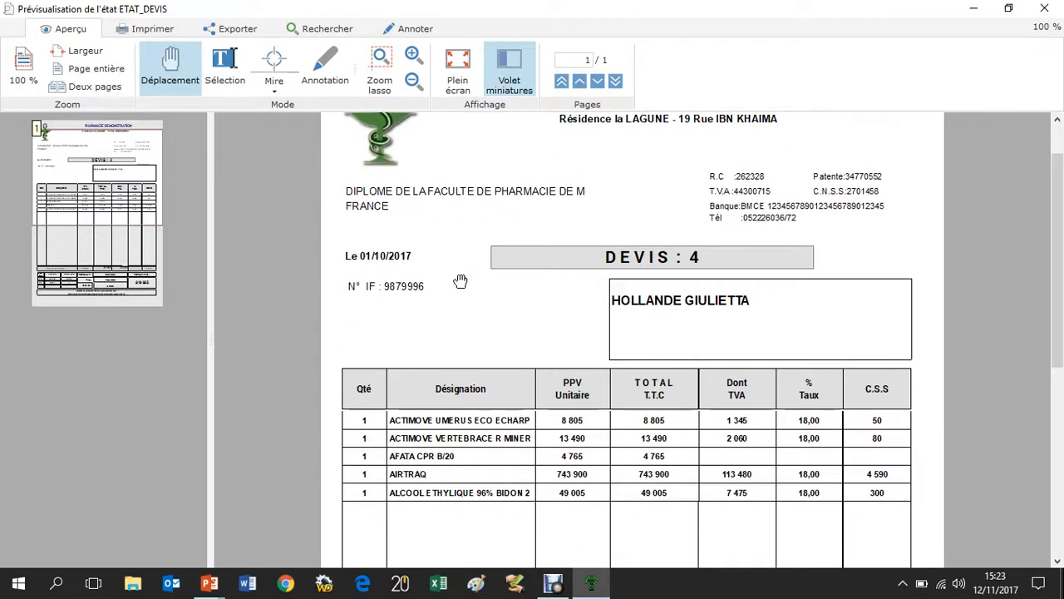
{"action": "scroll", "coordinate": [461, 285], "scroll_direction": "up", "scroll_amount": 2}
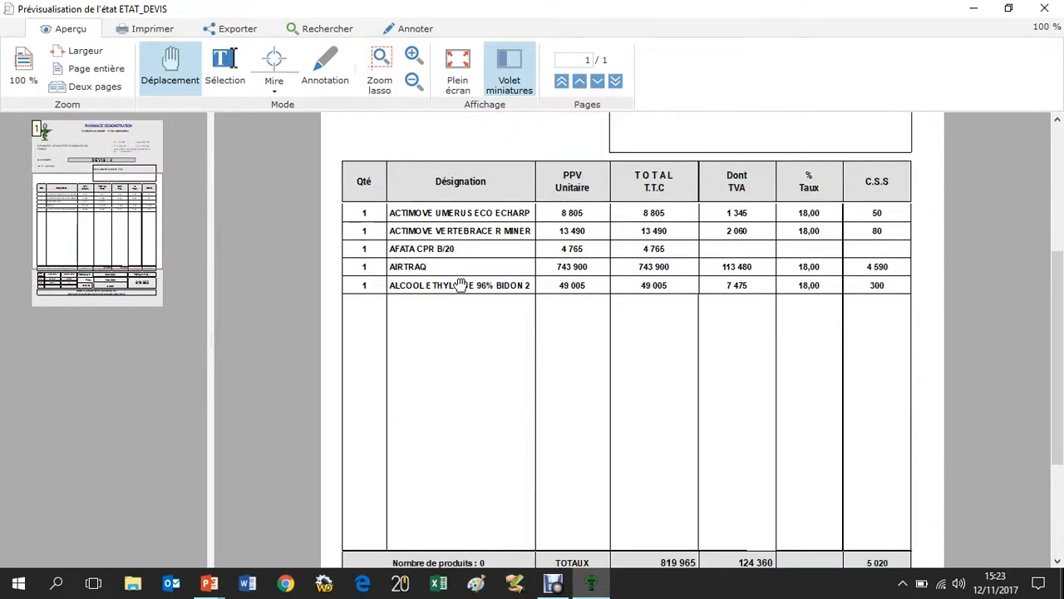
{"action": "scroll", "coordinate": [461, 286], "scroll_direction": "up", "scroll_amount": 1}
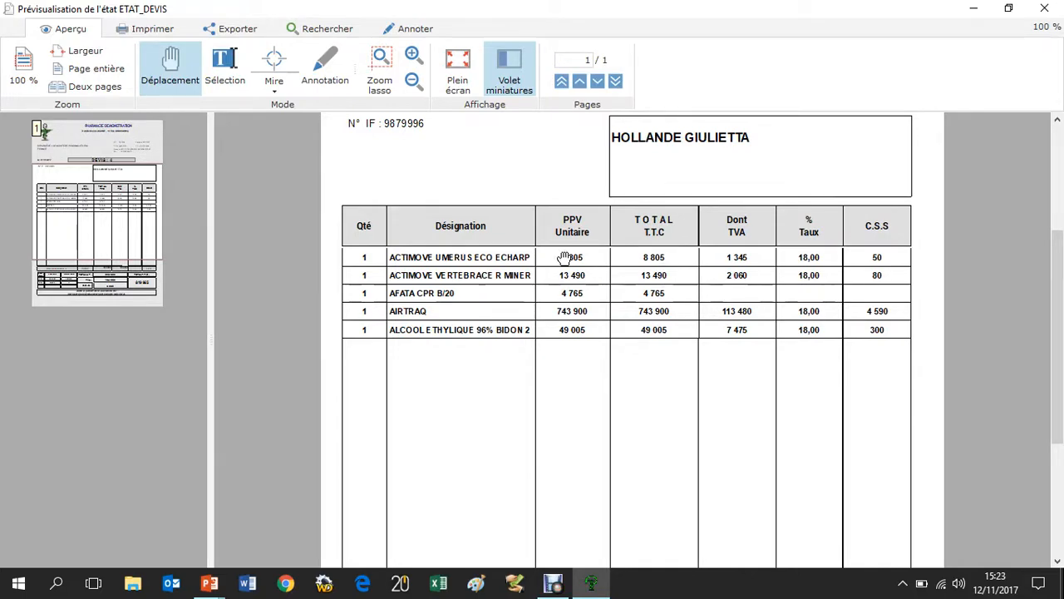
{"action": "scroll", "coordinate": [564, 291], "scroll_direction": "down", "scroll_amount": 2}
{"action": "scroll", "coordinate": [566, 291], "scroll_direction": "down", "scroll_amount": 3}
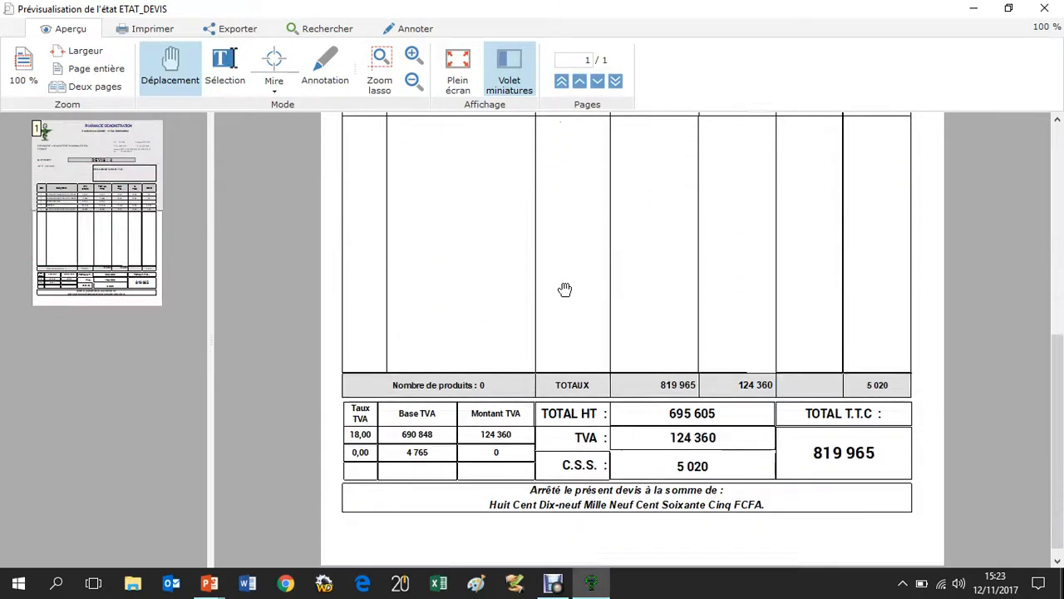
{"action": "scroll", "coordinate": [491, 263], "scroll_direction": "up", "scroll_amount": 3}
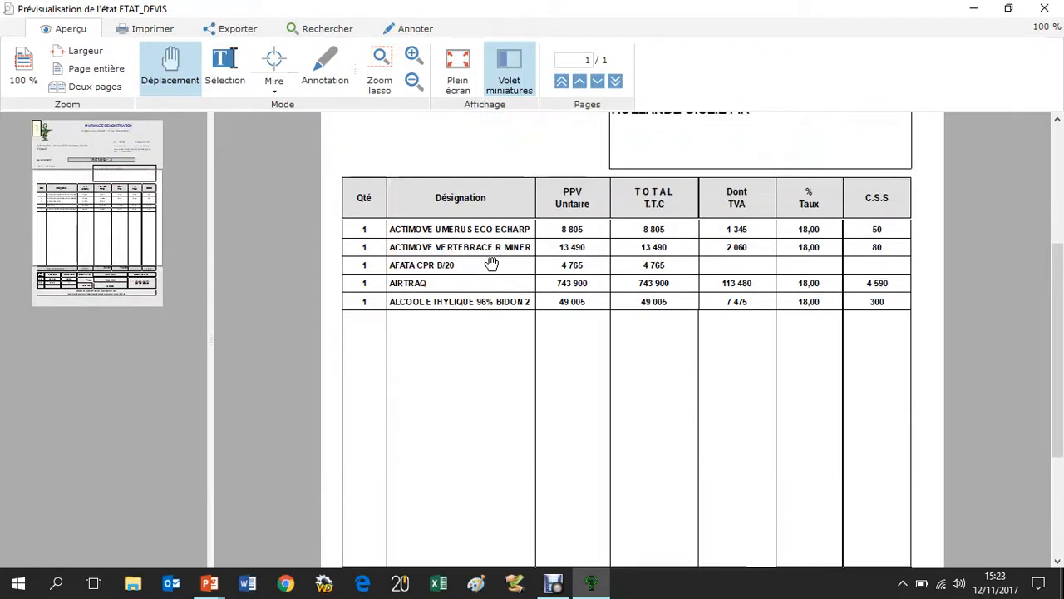
{"action": "scroll", "coordinate": [487, 263], "scroll_direction": "down", "scroll_amount": 3}
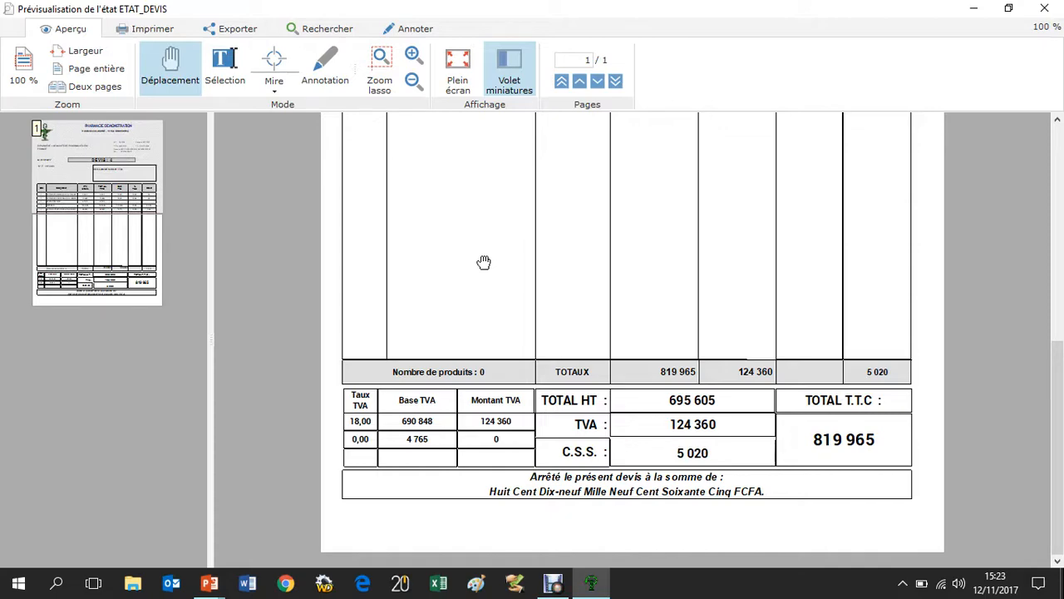
{"action": "scroll", "coordinate": [484, 263], "scroll_direction": "up", "scroll_amount": 2}
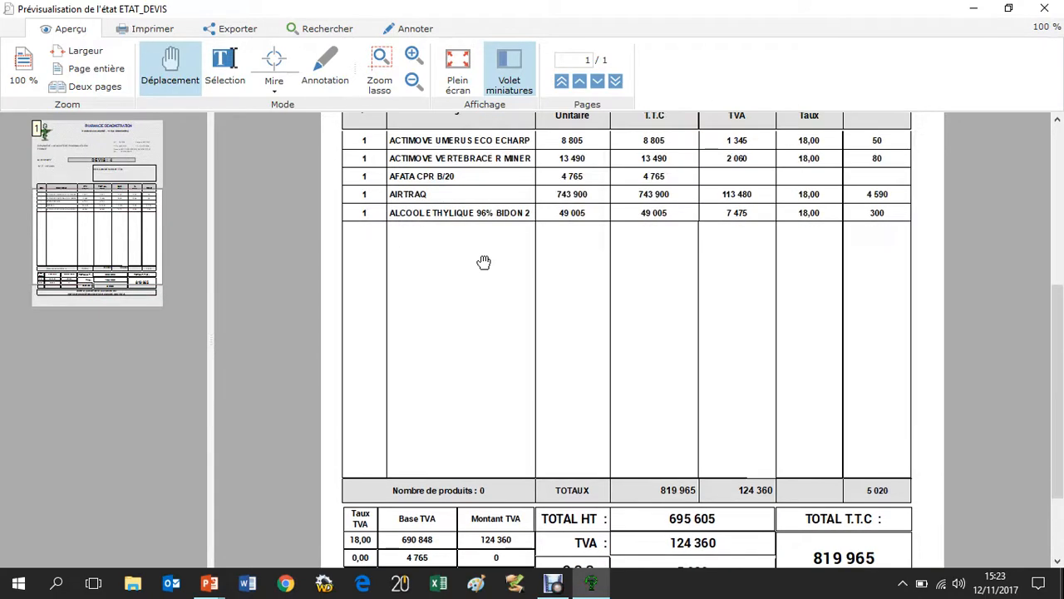
{"action": "scroll", "coordinate": [484, 263], "scroll_direction": "down", "scroll_amount": 1}
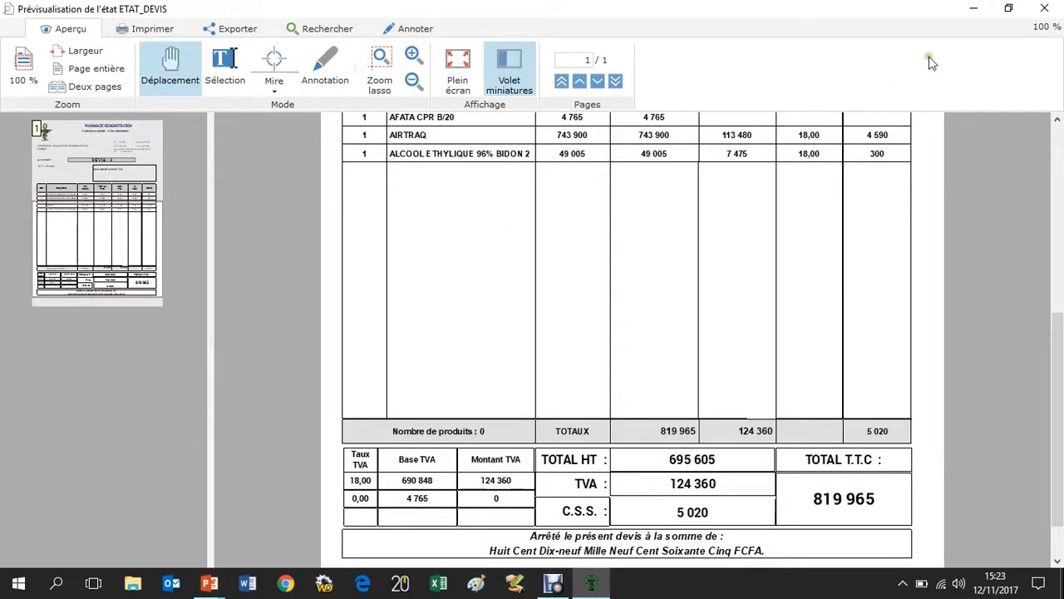
{"action": "left_click", "coordinate": [1044, 7]}
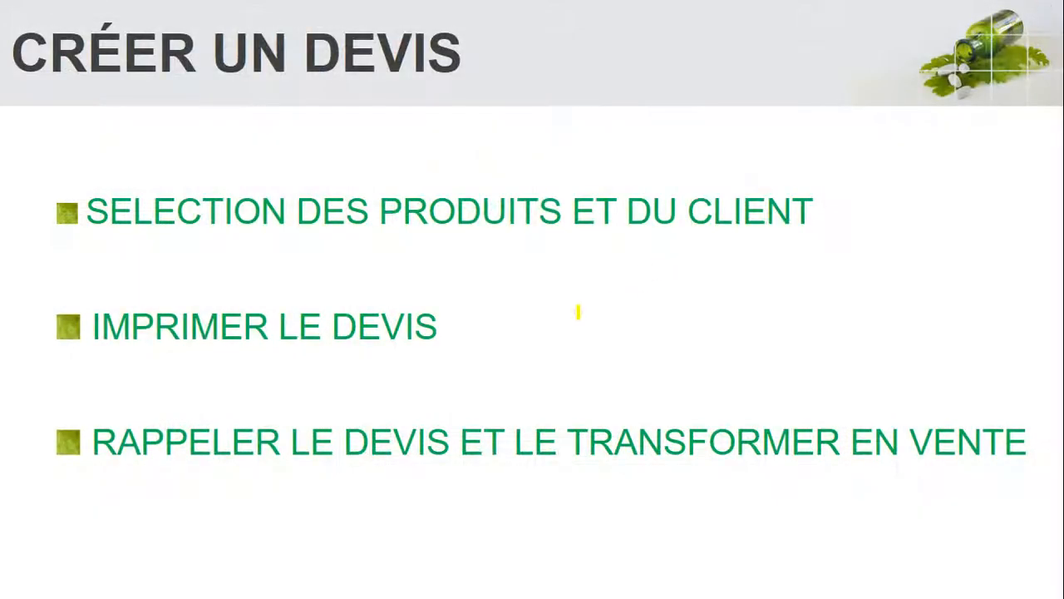
Step: Show the taskbar over the running slideshow and switch back to GESTOFI
{"action": "right_click", "coordinate": [579, 558]}
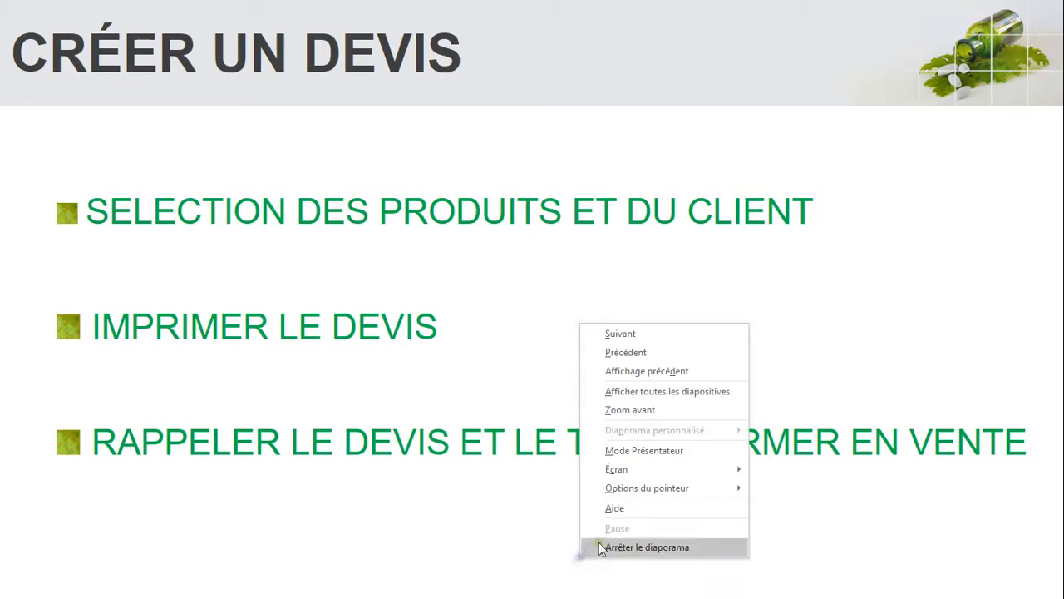
{"action": "mouse_move", "coordinate": [668, 468]}
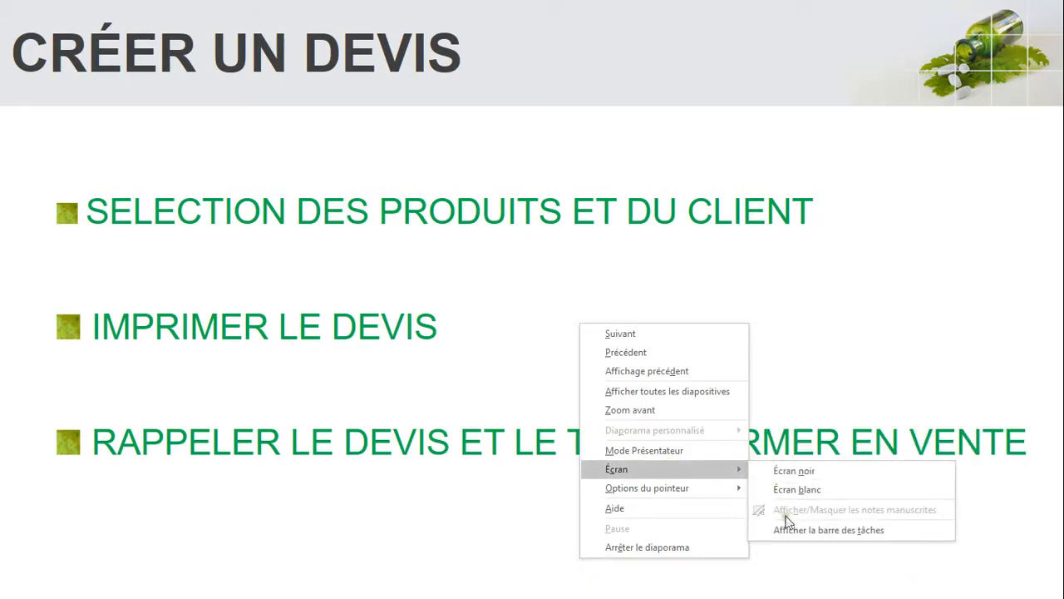
{"action": "left_click", "coordinate": [790, 530]}
{"action": "left_click", "coordinate": [591, 585]}
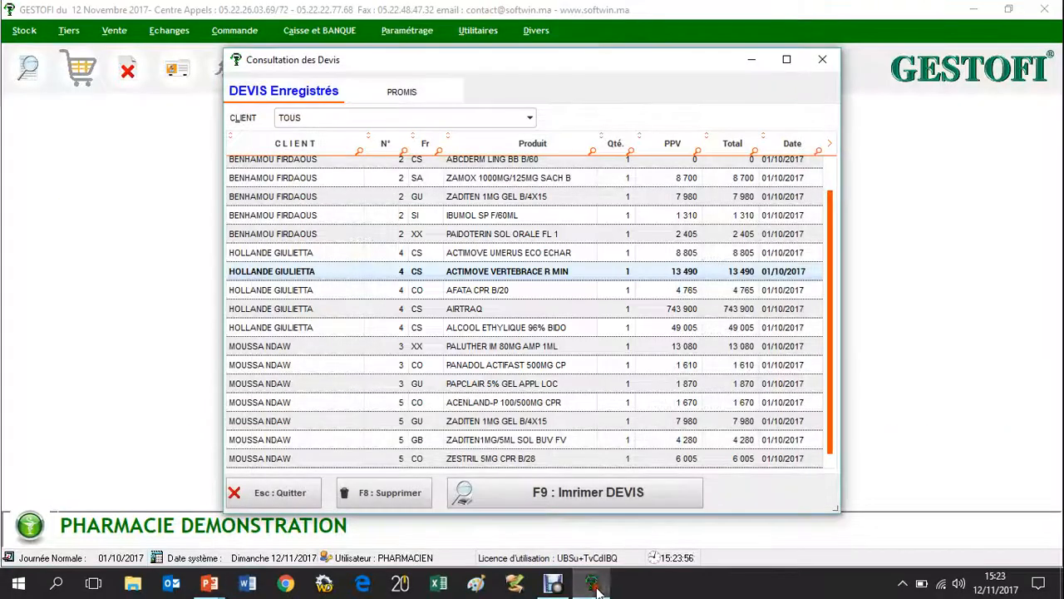
Step: Leave the recorded quotes and the quote entry window, and open the VENTES et Cdes Clients counter sales screen
{"action": "left_click", "coordinate": [288, 498]}
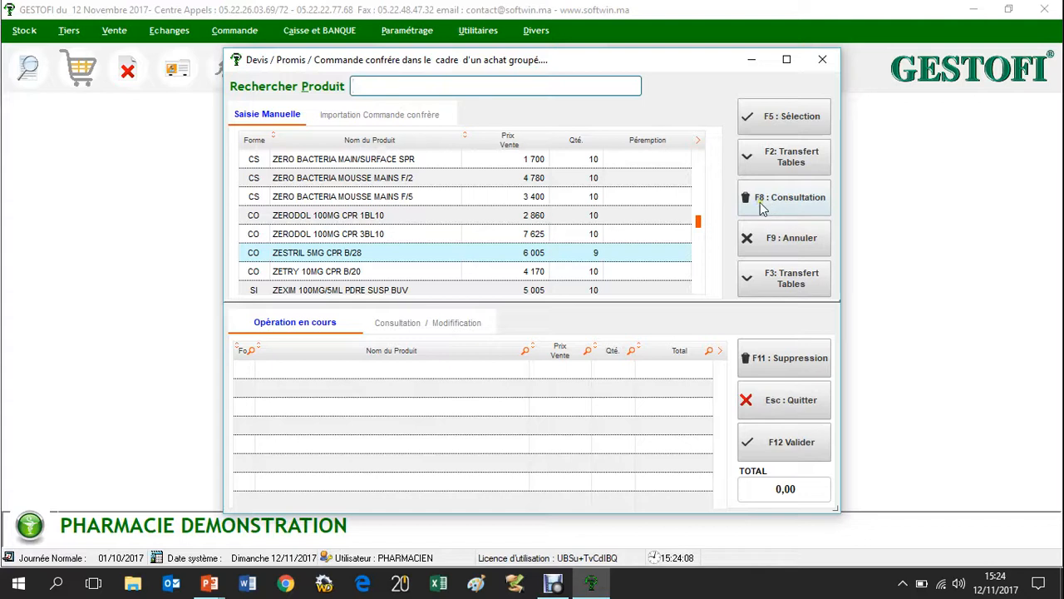
{"action": "left_click", "coordinate": [784, 400]}
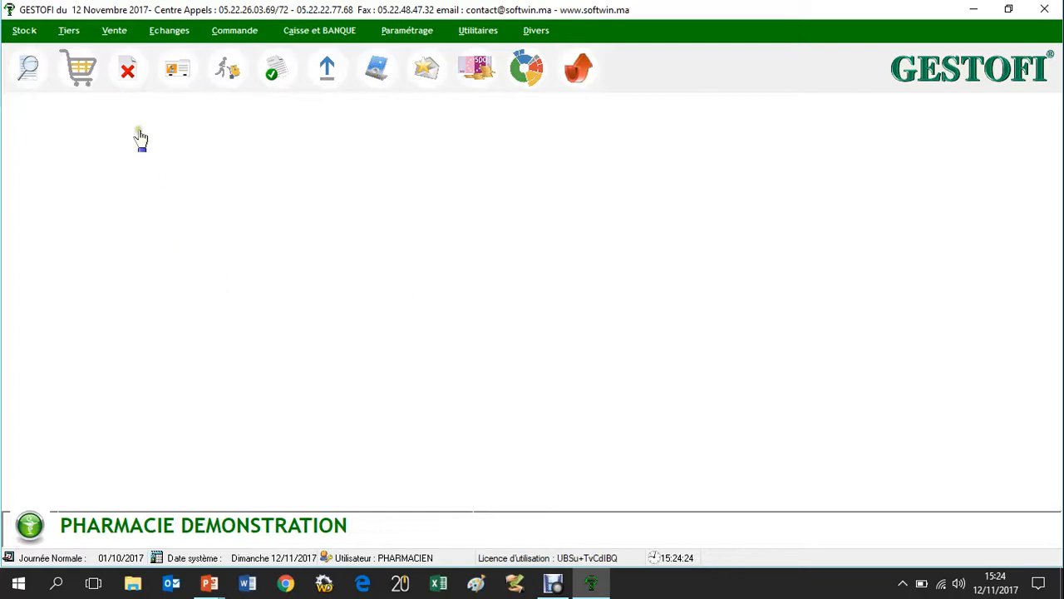
{"action": "left_click", "coordinate": [116, 31]}
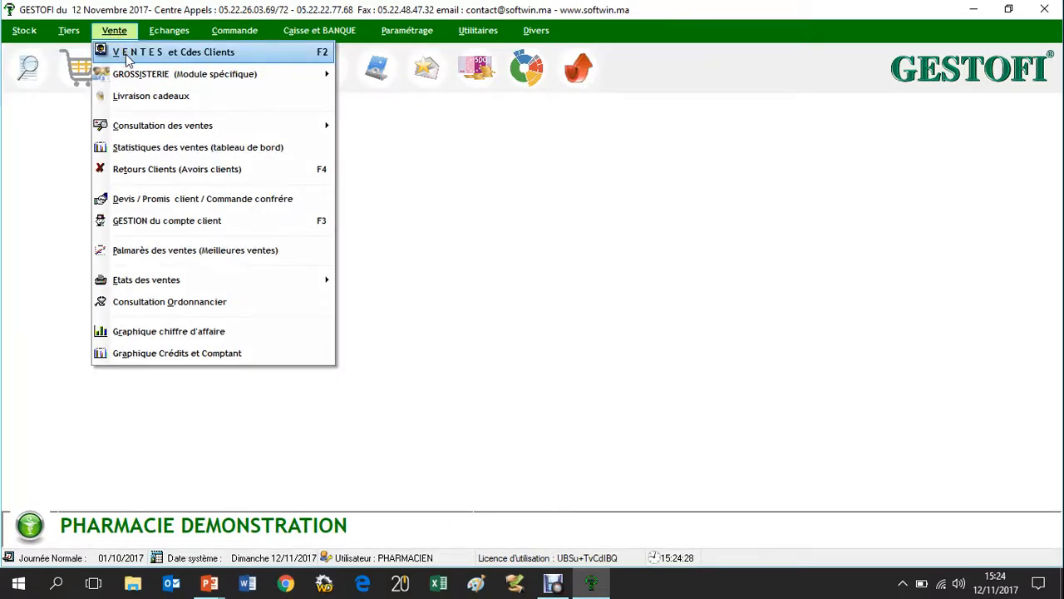
{"action": "left_click", "coordinate": [129, 53]}
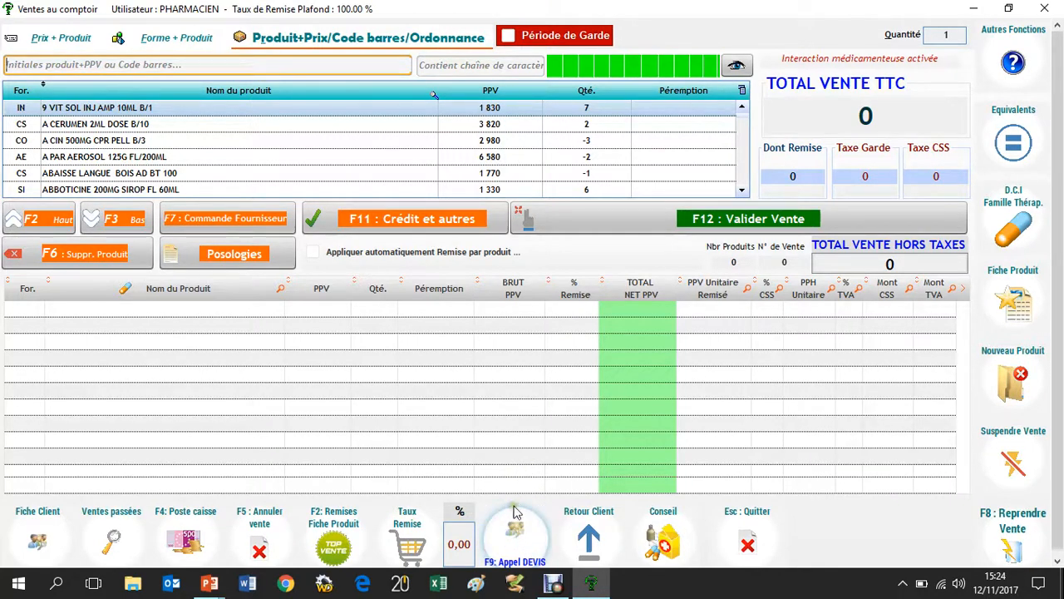
Step: Call up the recorded quotes from the counter sale and choose quote number 4 for transfer into a sale
{"action": "left_click", "coordinate": [515, 538]}
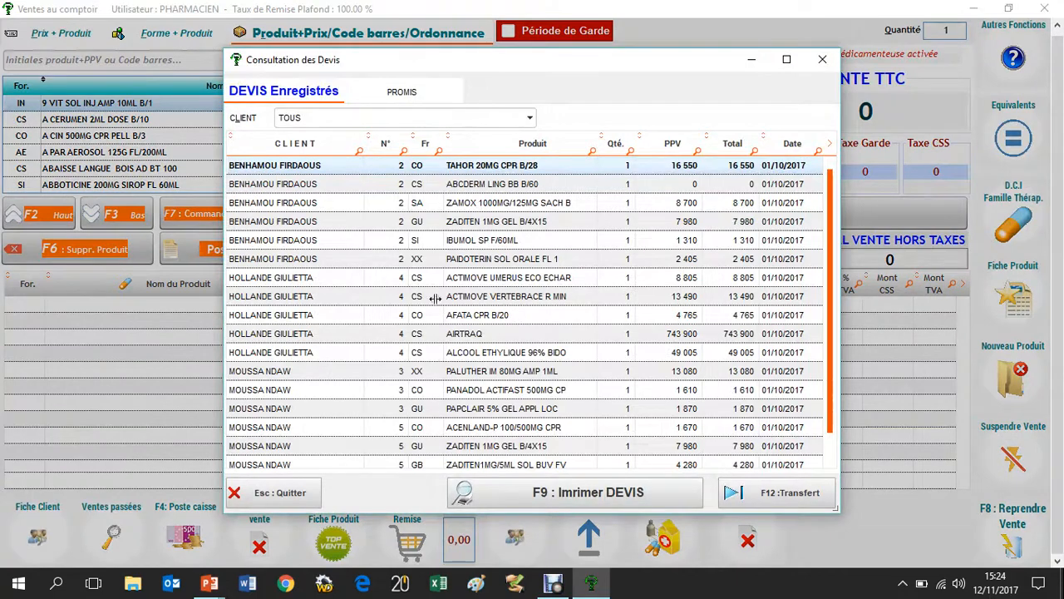
{"action": "scroll", "coordinate": [412, 362], "scroll_direction": "down", "scroll_amount": 1}
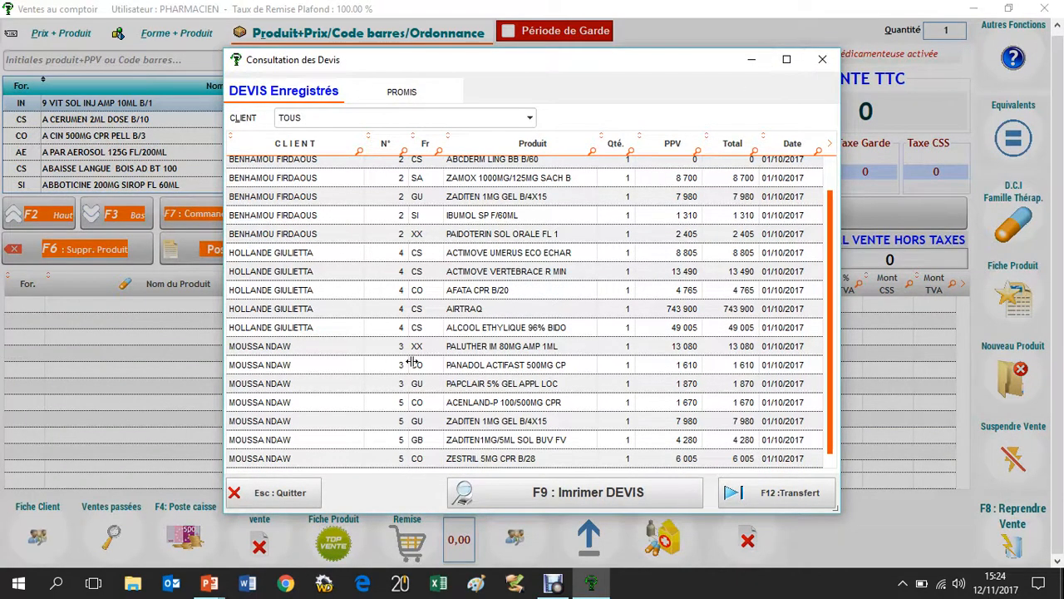
{"action": "left_click", "coordinate": [376, 275]}
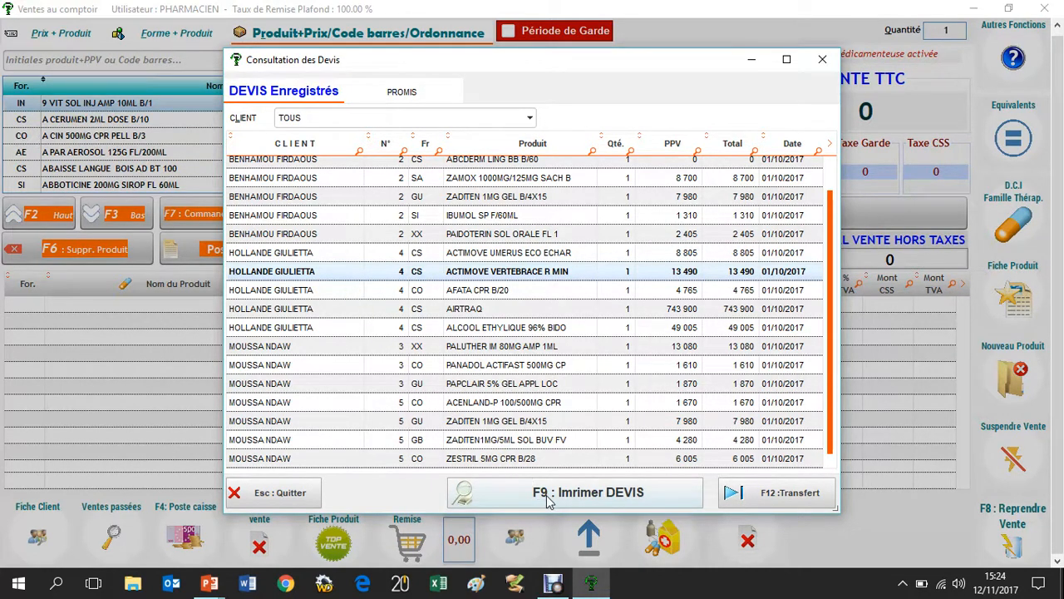
{"action": "left_click", "coordinate": [733, 494]}
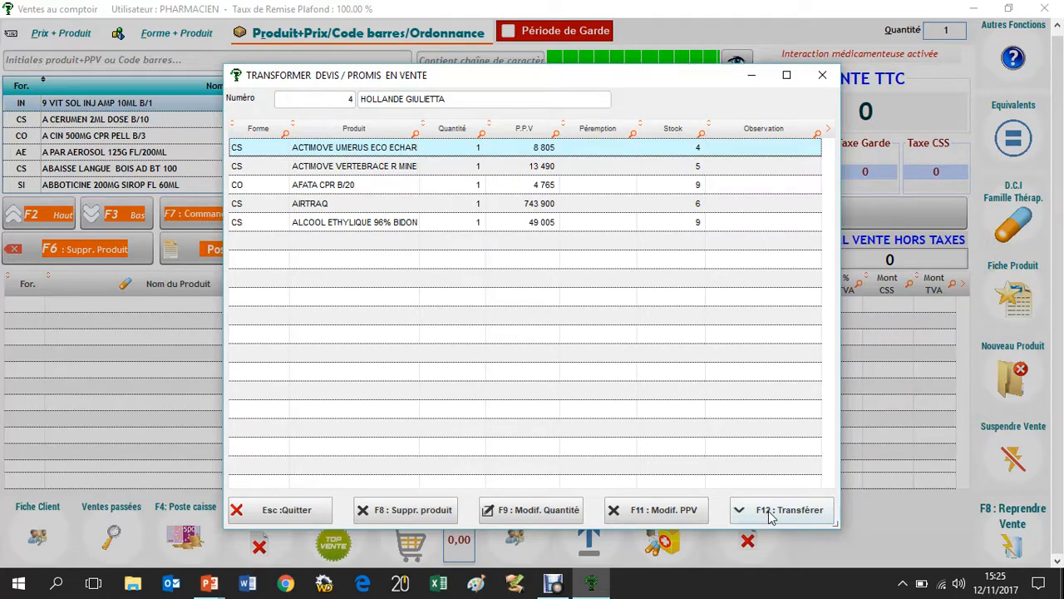
Step: Set the sold quantity of AIRTRAQ to 2 and transfer the quote's products into the counter sale
{"action": "left_click", "coordinate": [683, 206]}
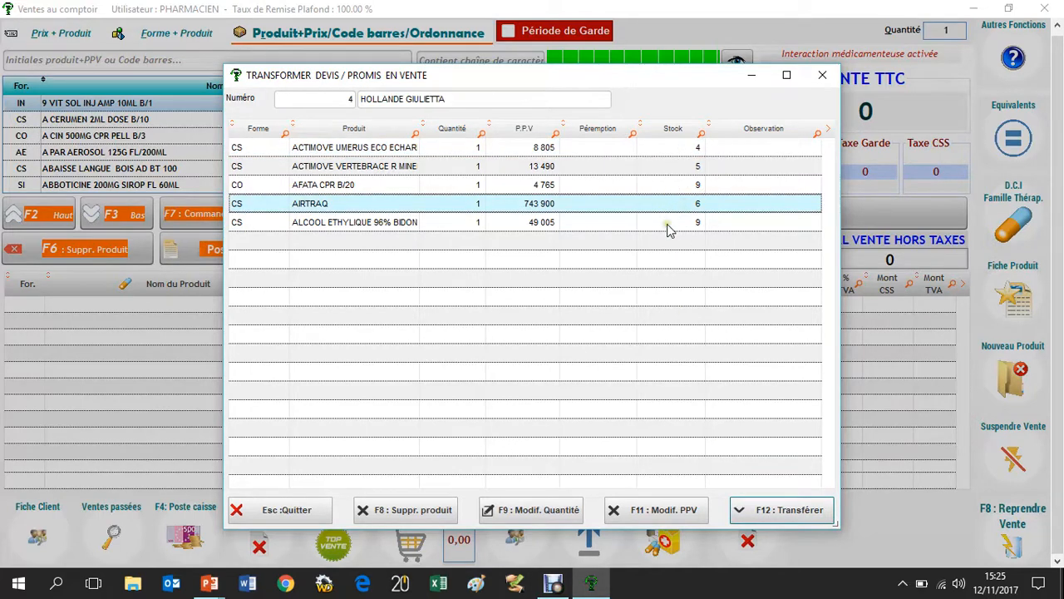
{"action": "left_click", "coordinate": [555, 511]}
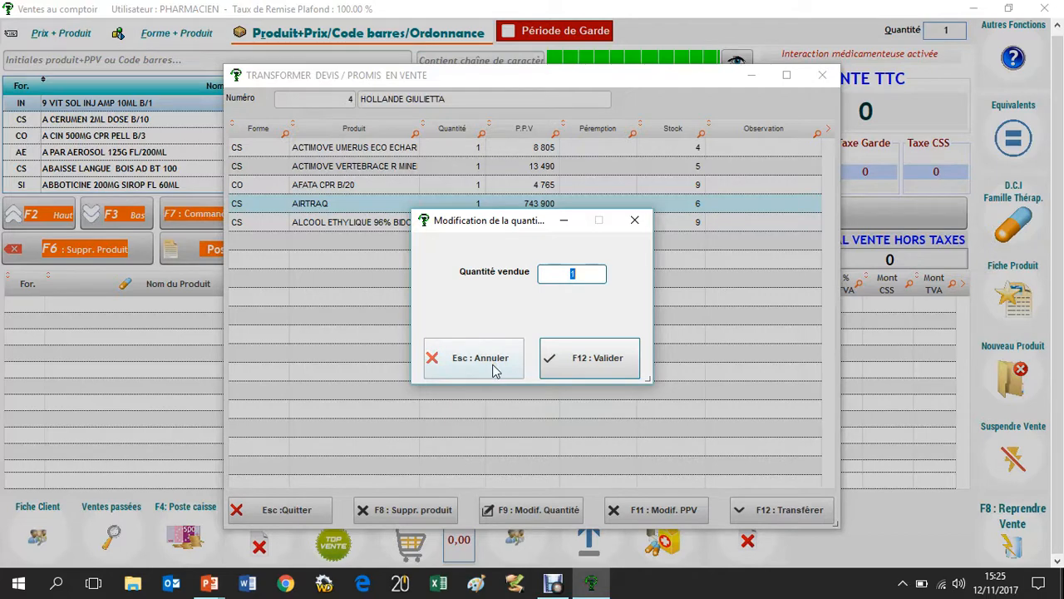
{"action": "type", "text": "2"}
{"action": "left_click", "coordinate": [571, 369]}
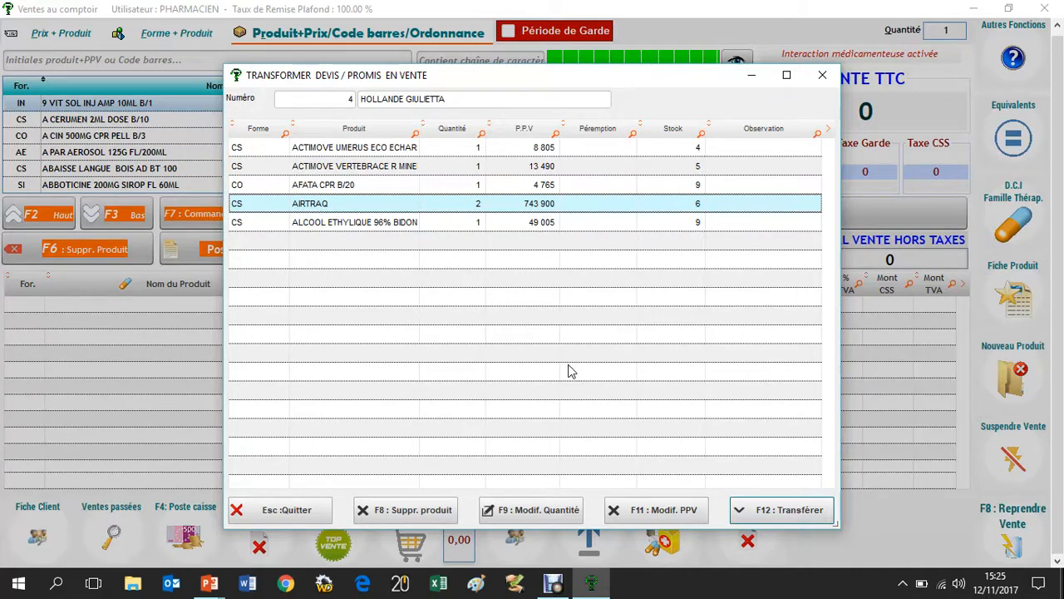
{"action": "left_click", "coordinate": [767, 510]}
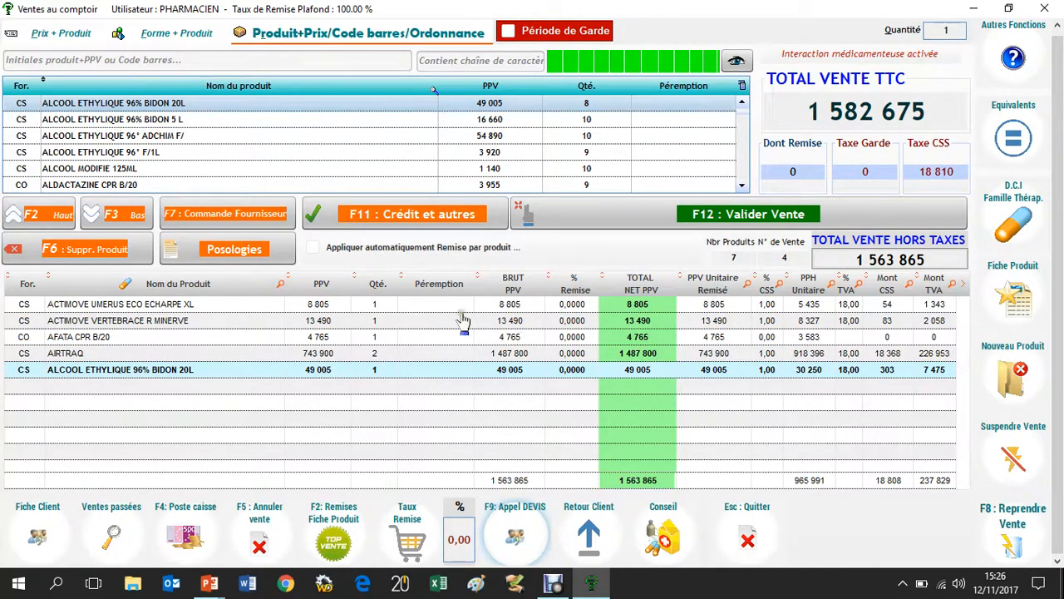
Step: Bring up the sale's final validation, try the Crédit payment mode, and set the payment to Espèces
{"action": "key", "text": "F12"}
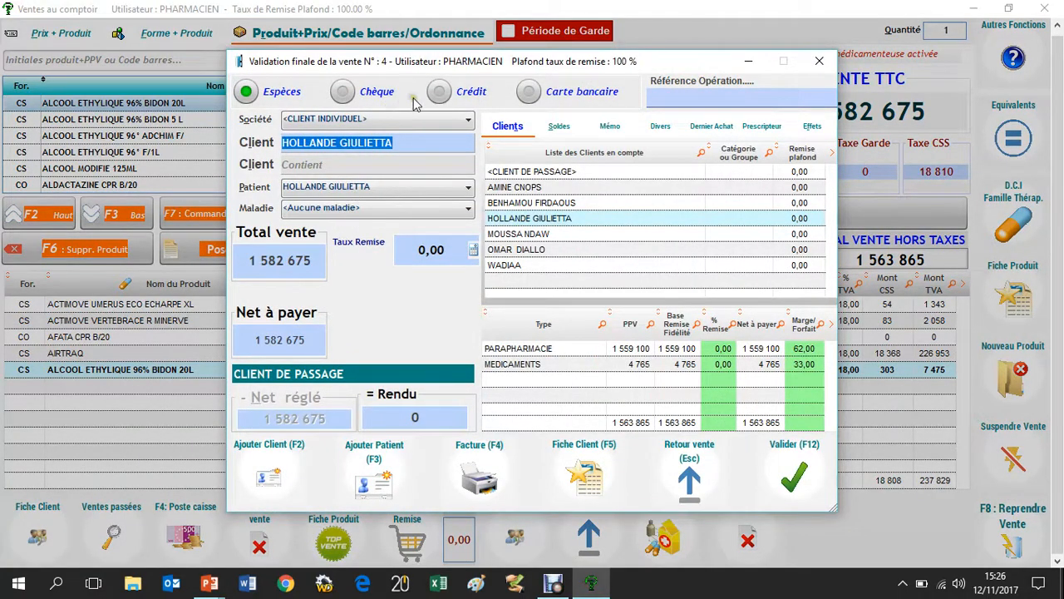
{"action": "left_click", "coordinate": [441, 93]}
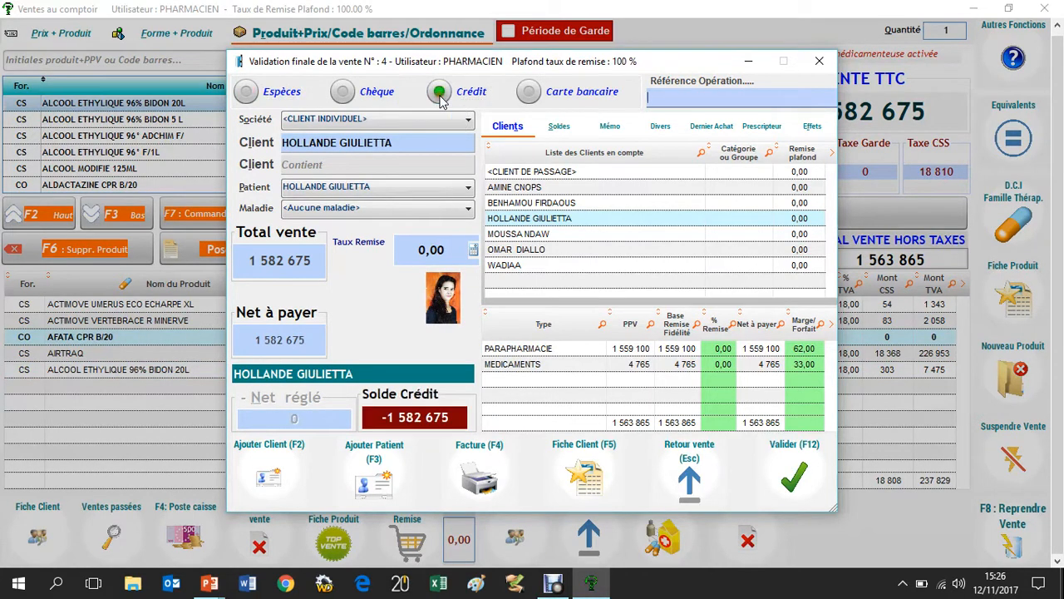
{"action": "left_click", "coordinate": [283, 94]}
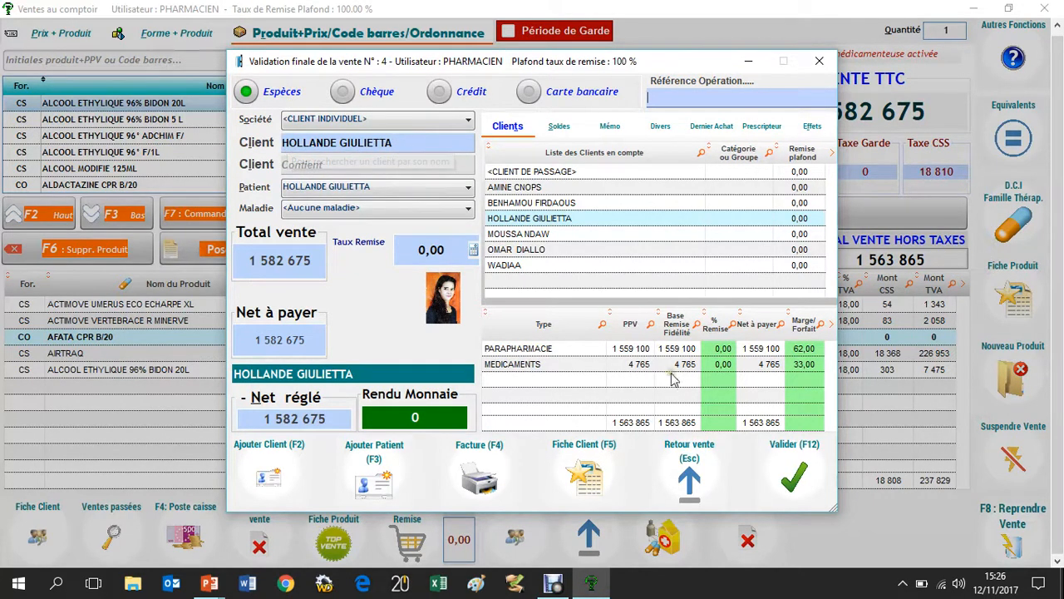
Step: Validate the cash sale without printing its ticket, and leave the counter sales screen
{"action": "left_click", "coordinate": [790, 486]}
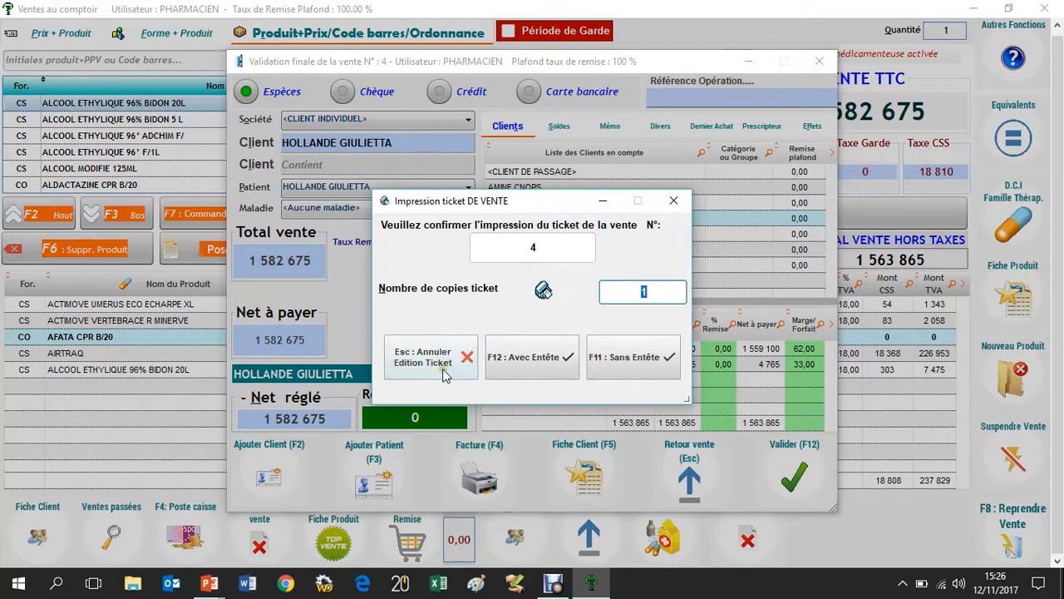
{"action": "left_click", "coordinate": [467, 357]}
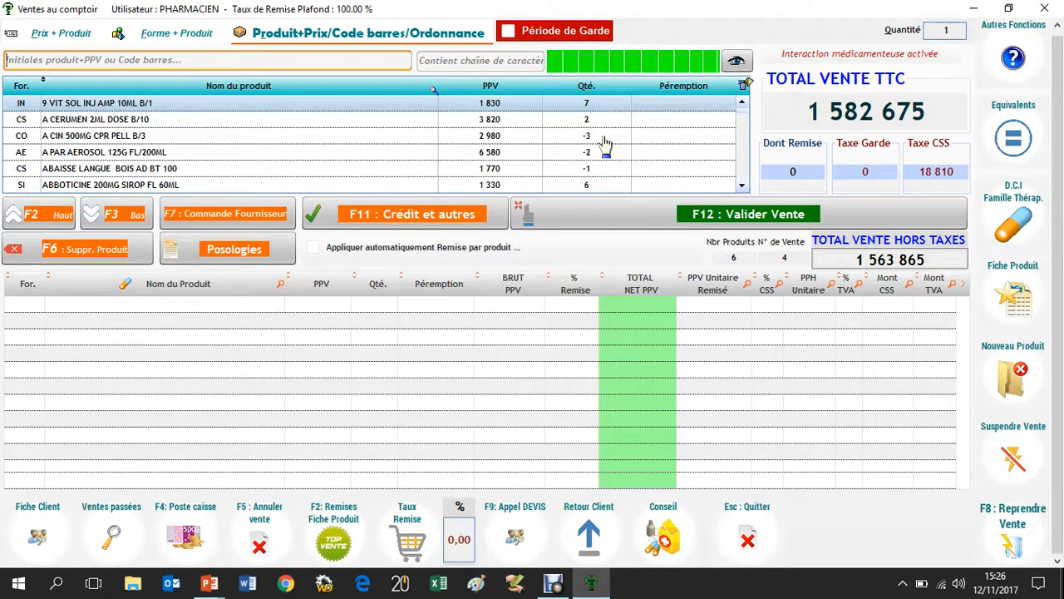
{"action": "left_click", "coordinate": [1045, 9]}
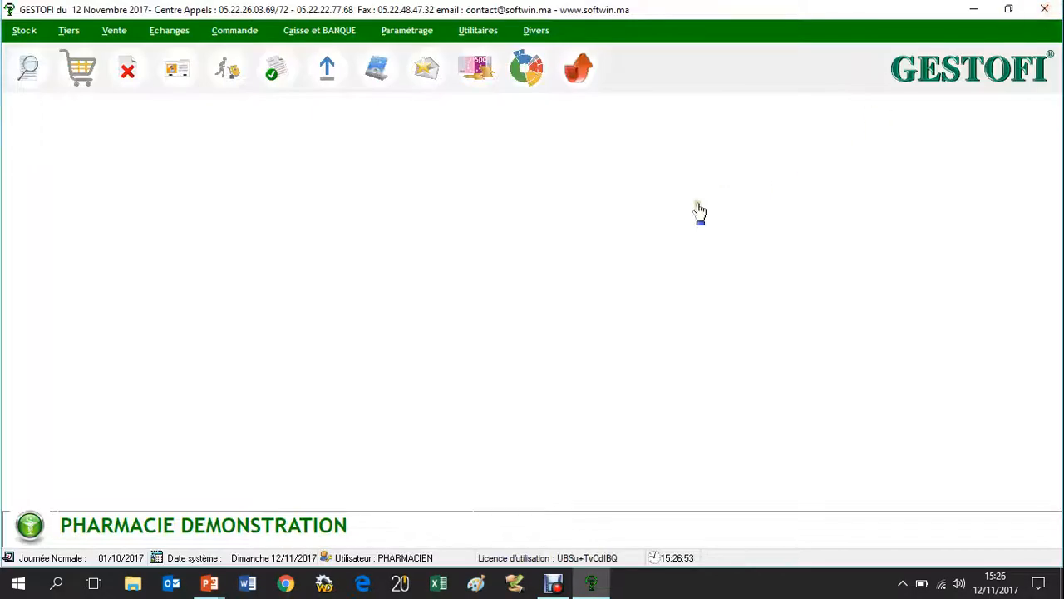
{"action": "left_click", "coordinate": [110, 32]}
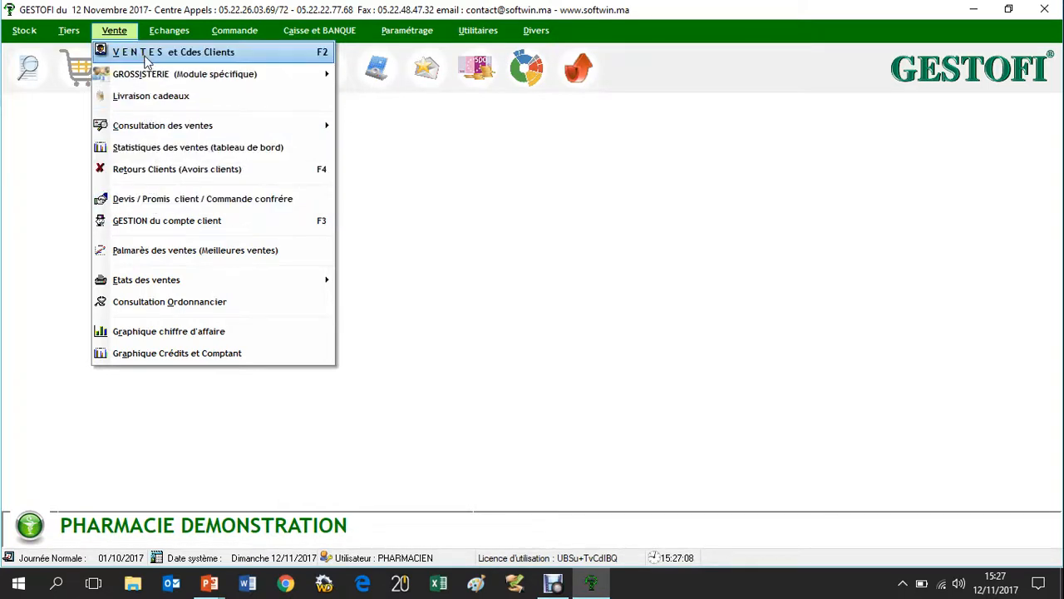
{"action": "left_click", "coordinate": [618, 236]}
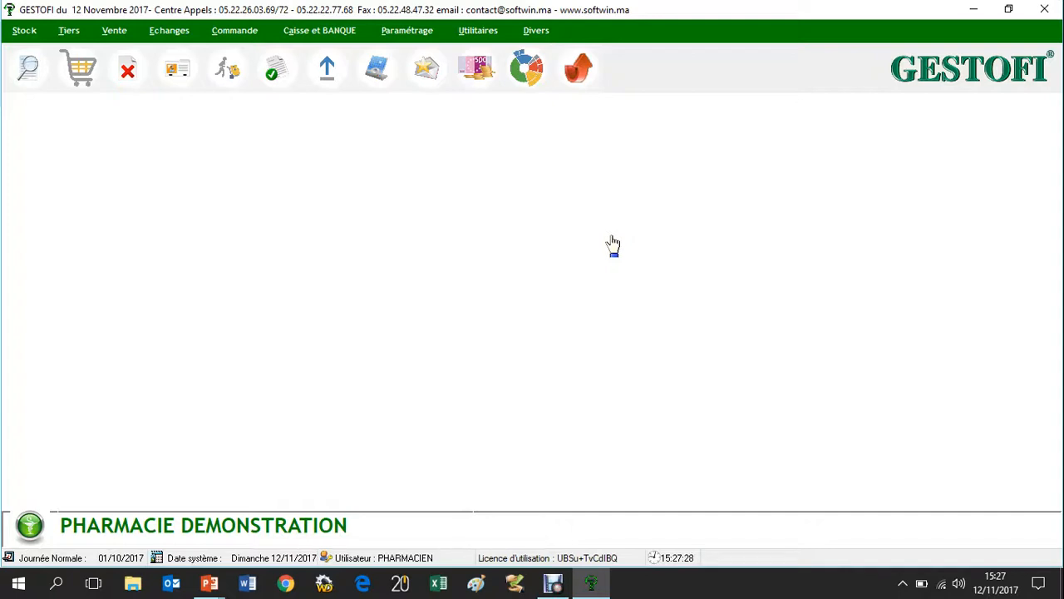
{"action": "left_click", "coordinate": [553, 579]}
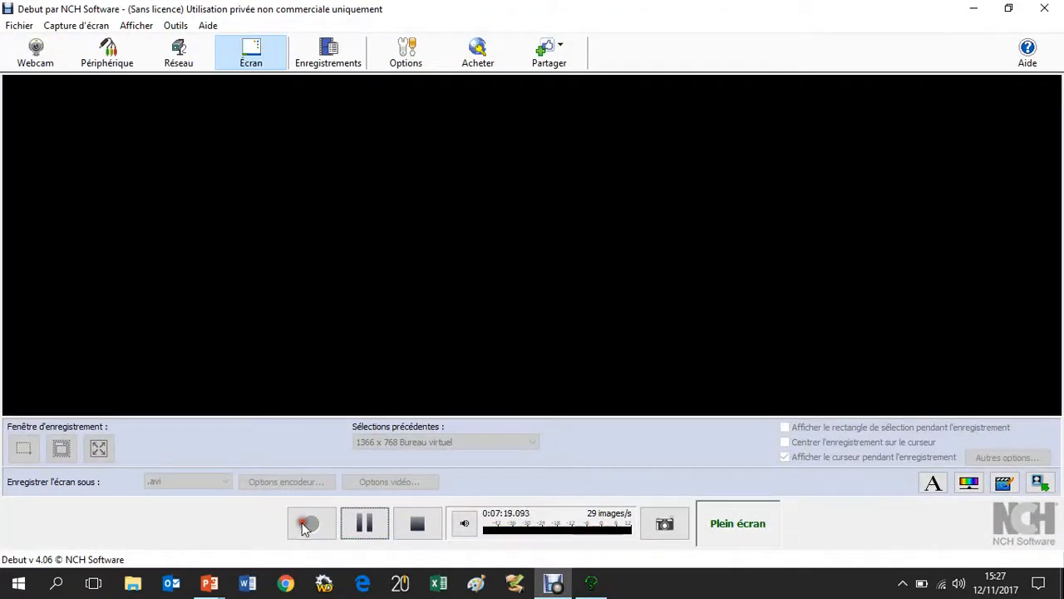